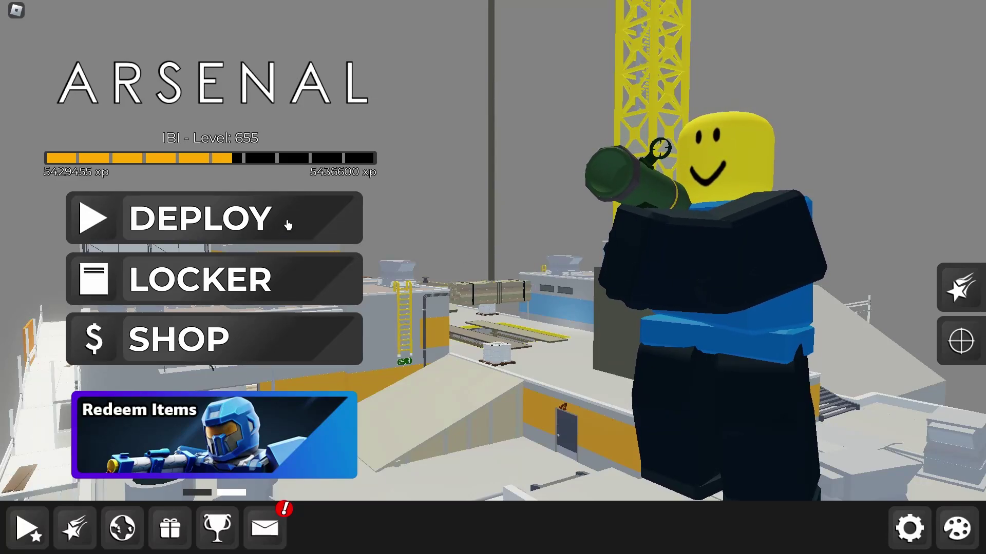
- Join the Arsenal match and set Maximum Frame Rate to 240 FPS
left_click(284, 219)
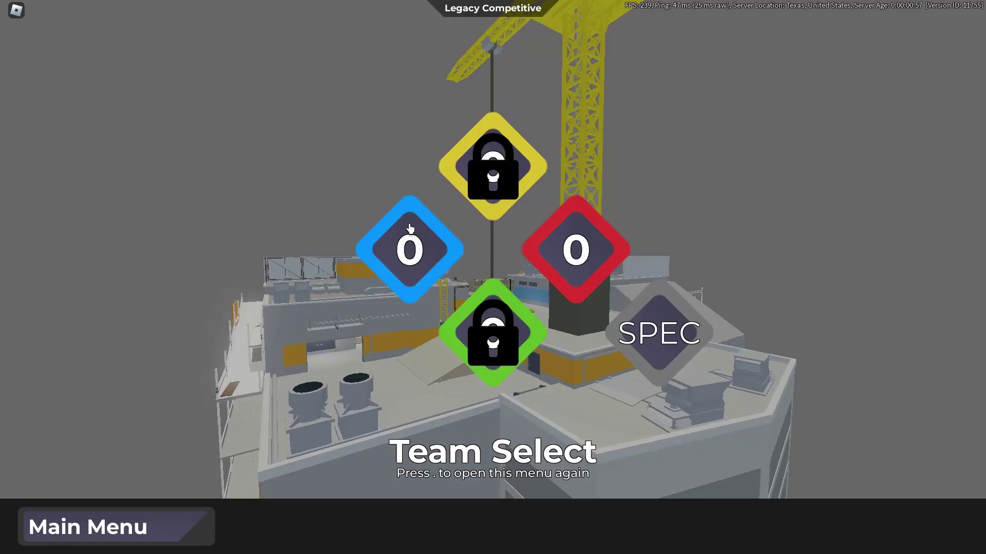
left_click(494, 324)
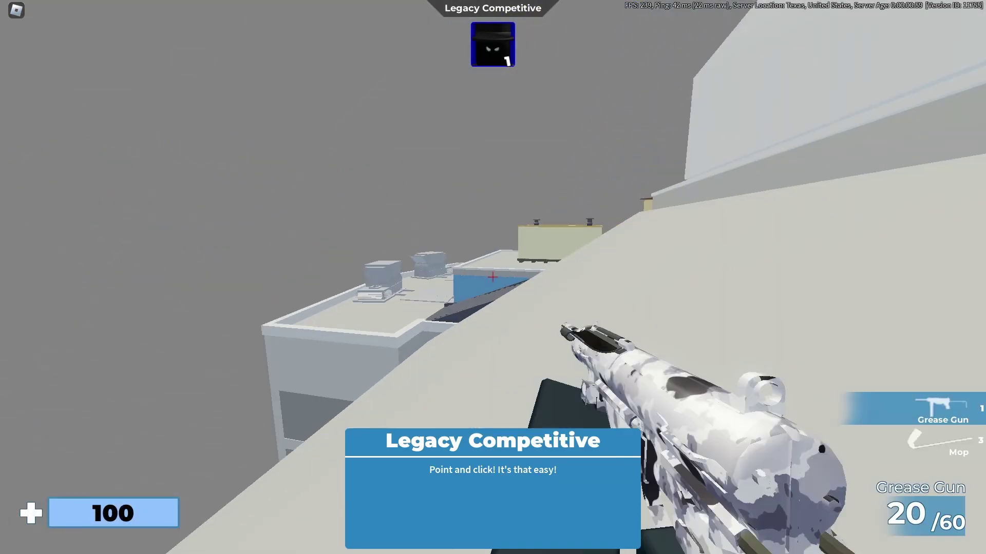
key("Escape")
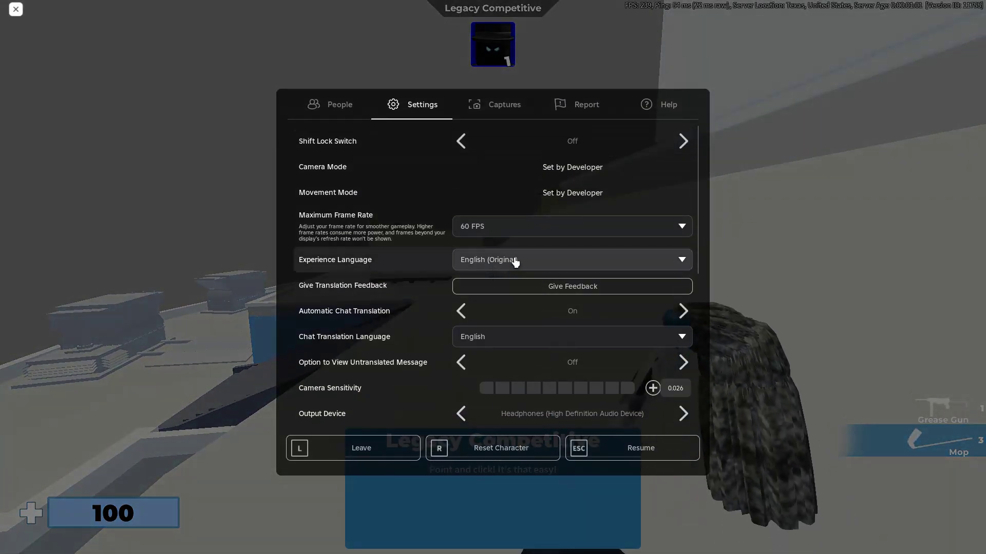
scroll(599, 193, "down", 5)
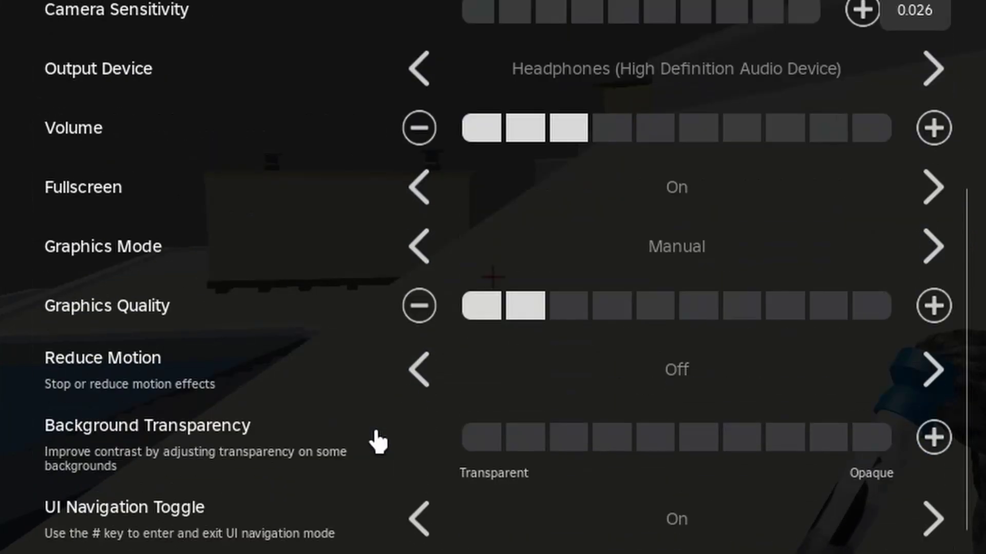
scroll(385, 424, "up", 5)
left_click(425, 165)
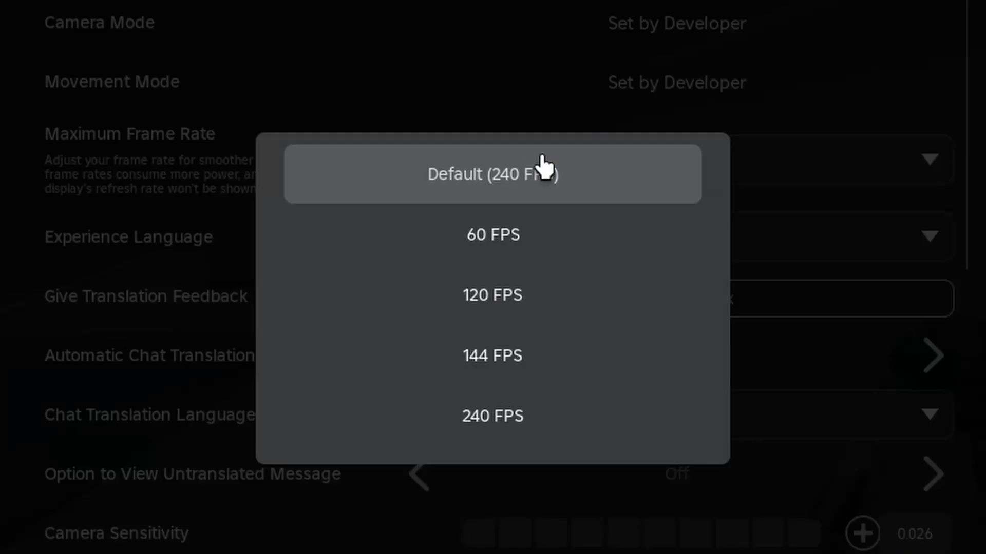
left_click(559, 407)
key("Escape")
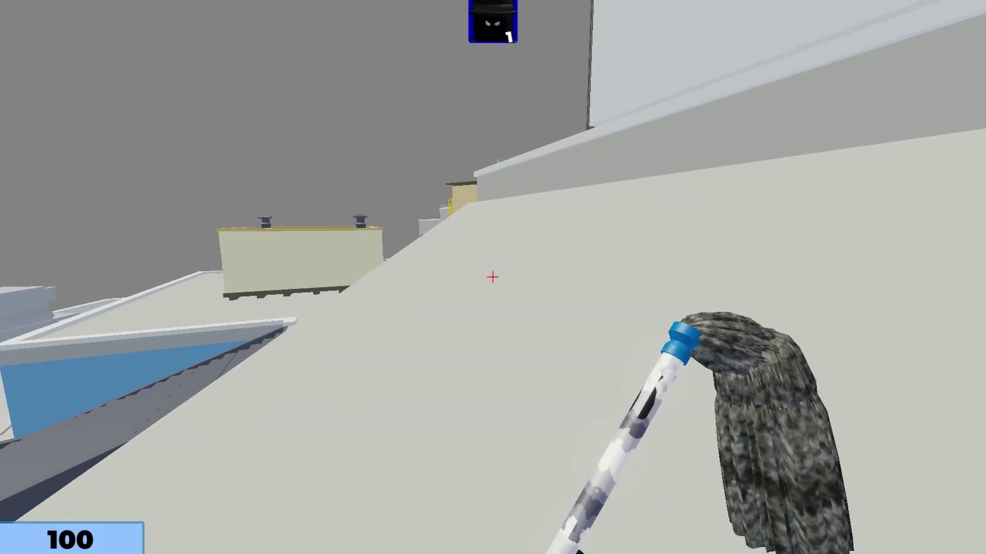
- Walk across the platform past the crane and barrels toward the ladder
key("w")
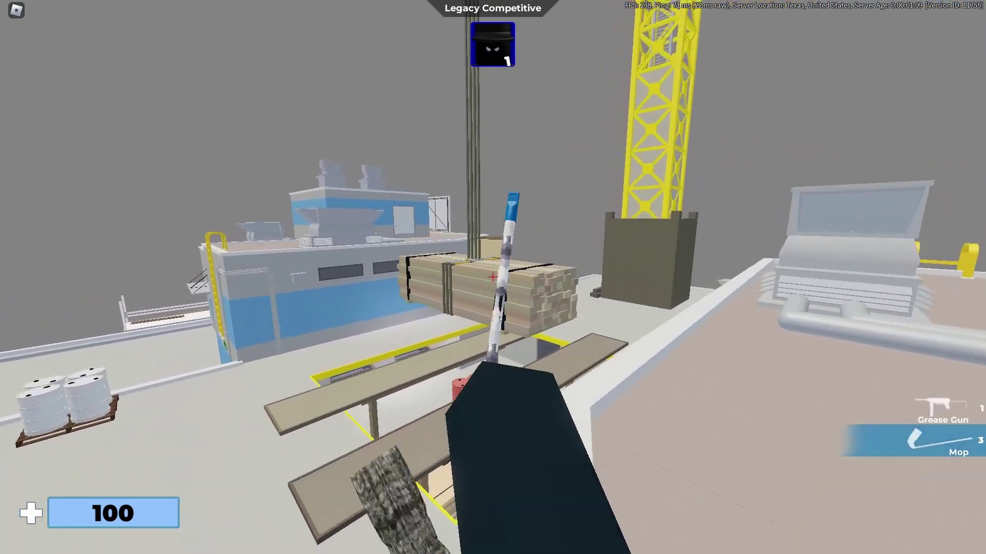
key("w")
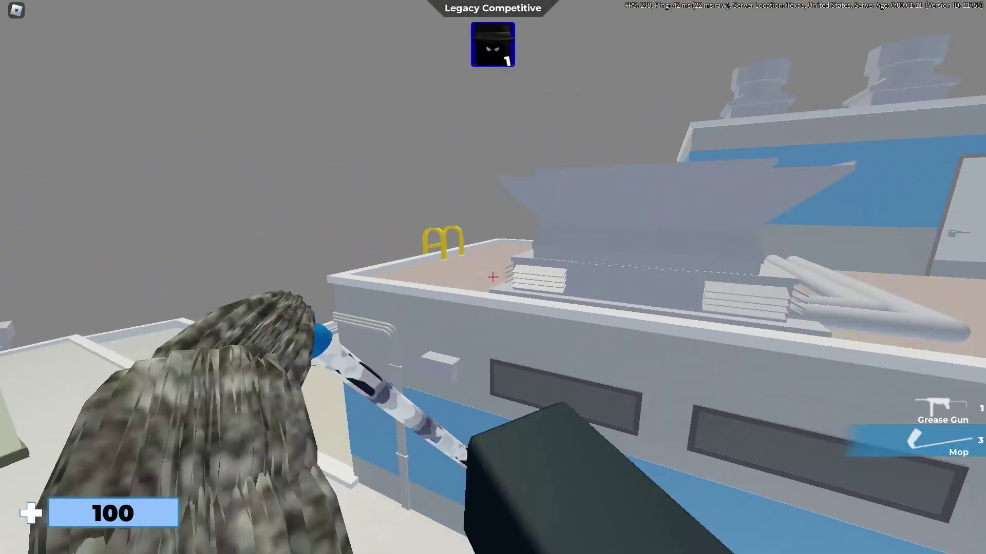
key("Escape")
key("Escape")
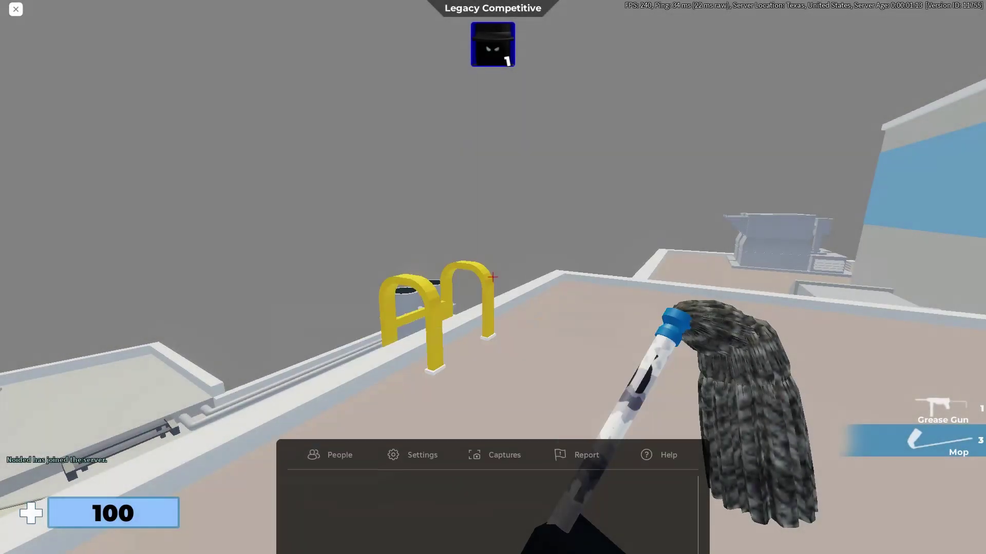
key("w")
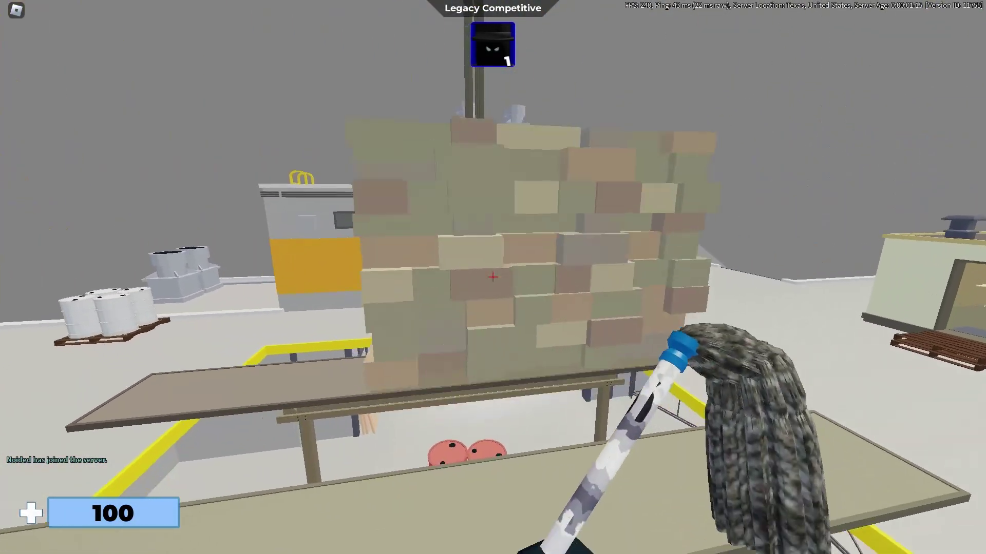
key("w")
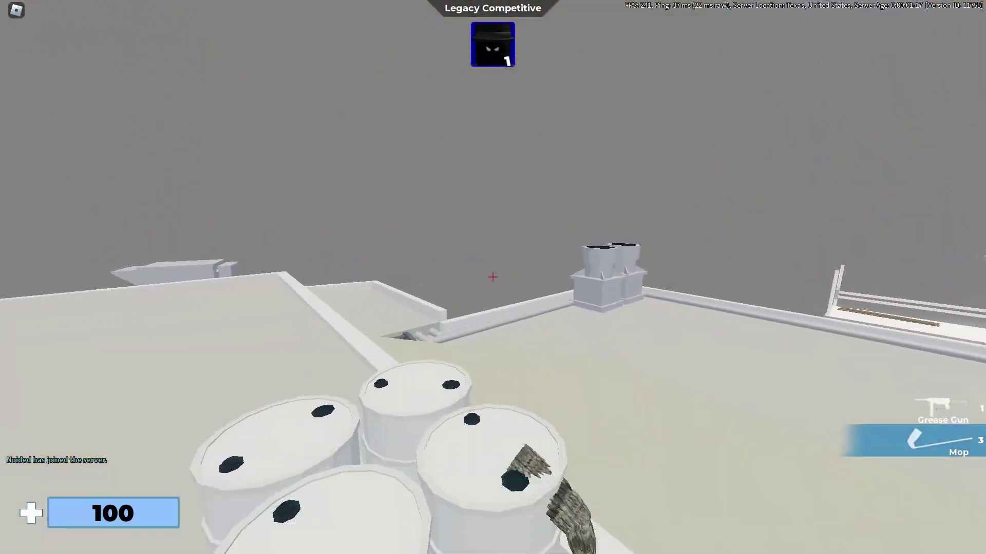
- Recheck the frame rate limit in settings, keeping it at 240 FPS
key("Escape")
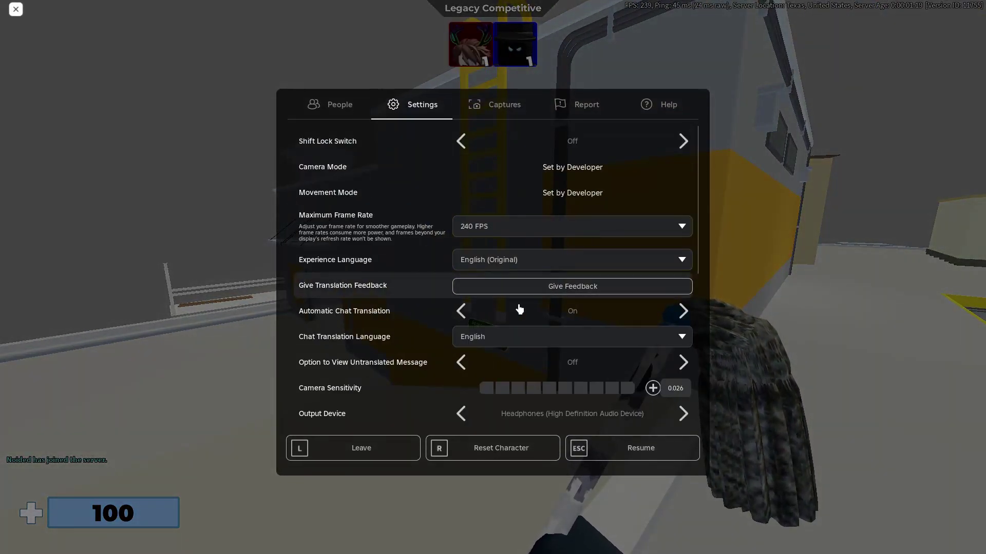
left_click(518, 226)
left_click(493, 337)
key("Escape")
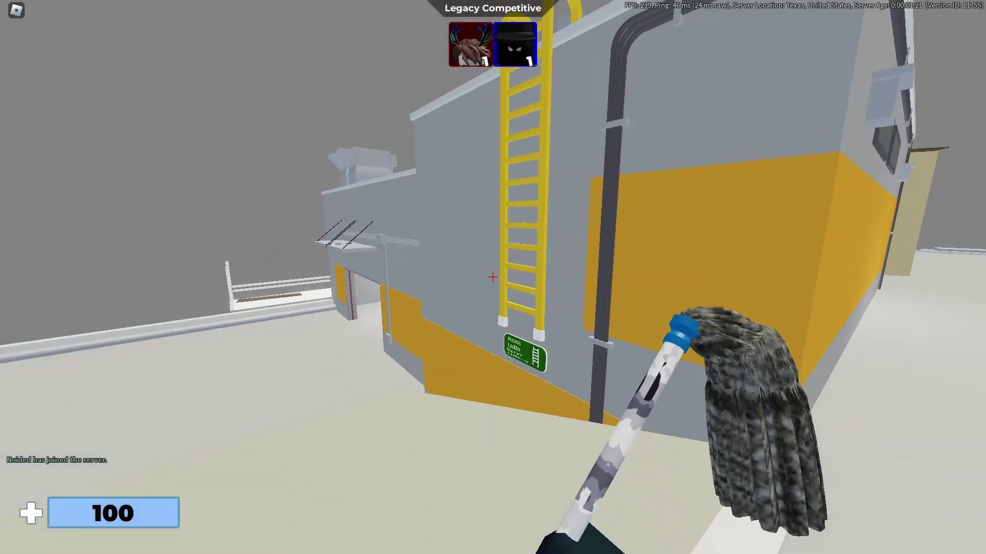
- Climb the yellow ladder, cross the rooftop, and glance at the scoreboard
key("w")
key("w")
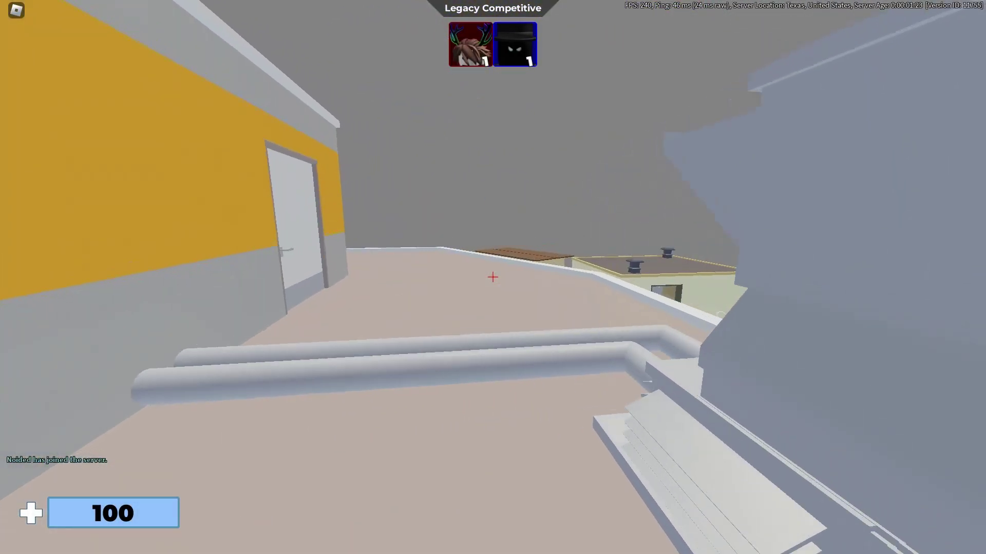
key("w")
key("Tab")
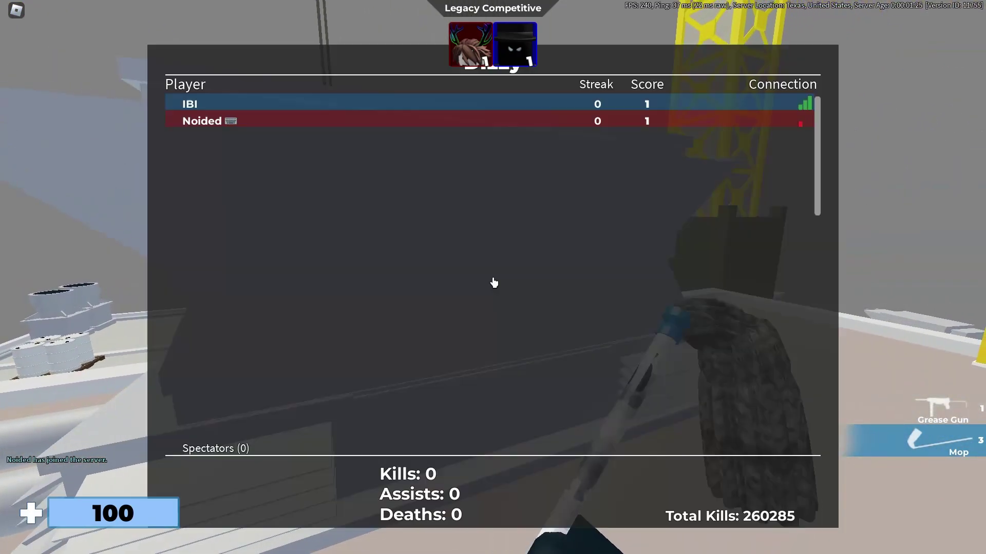
key("Tab")
- Look over the settings list, then leave the match and close Roblox
key("Escape")
left_click(422, 104)
key("Escape")
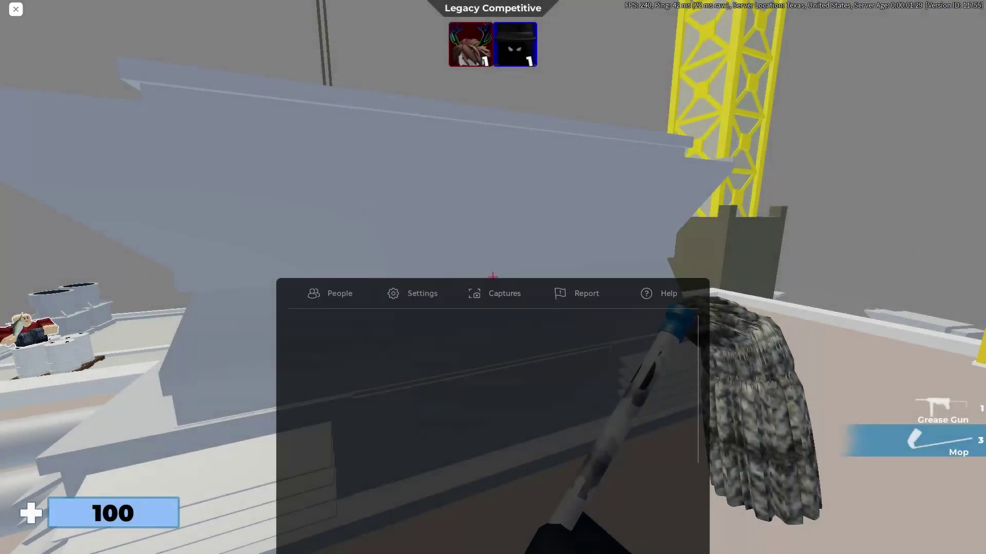
key("alt+Tab")
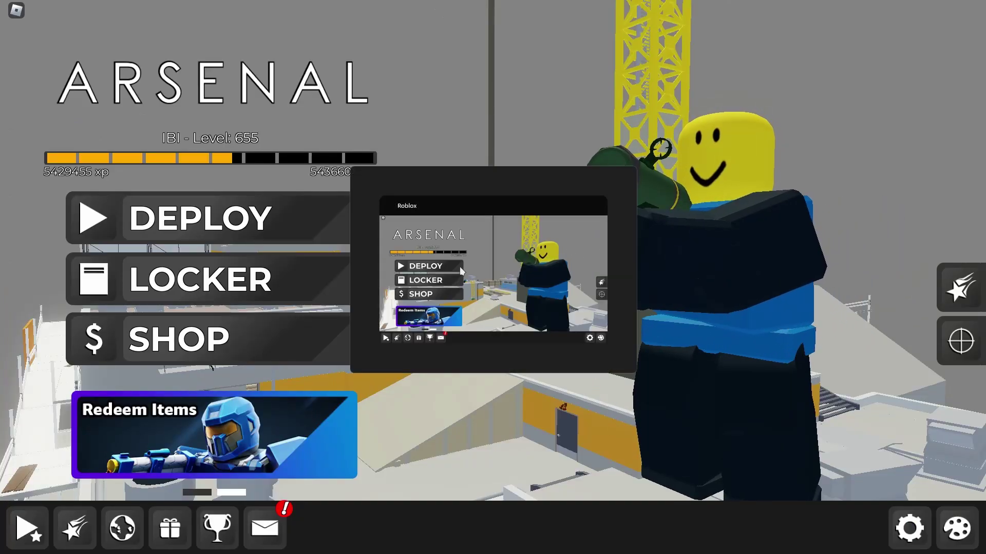
key("super+d")
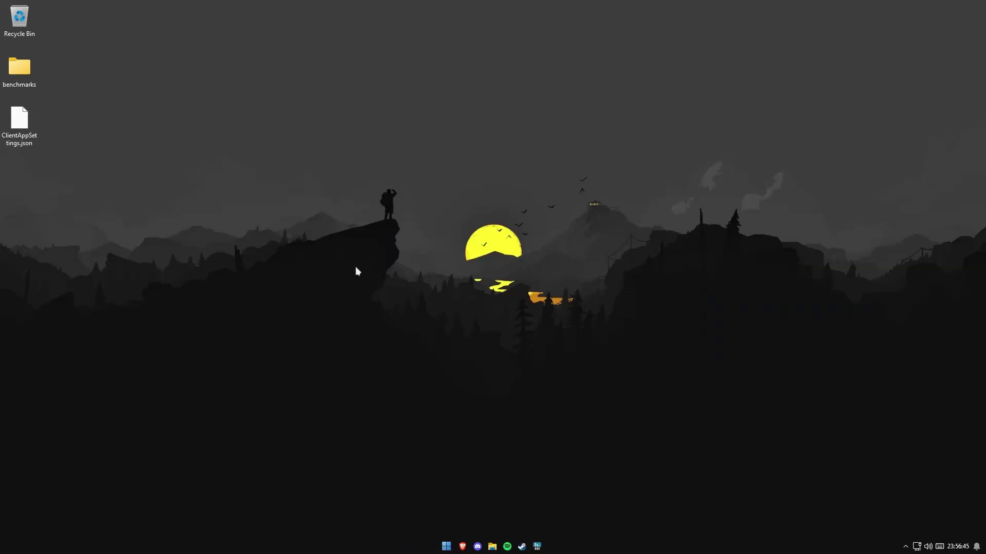
- Open Bloxstrap Menu's FastFlag Editor and select the DFIntTaskSchedulerTargetFps flag
key("super")
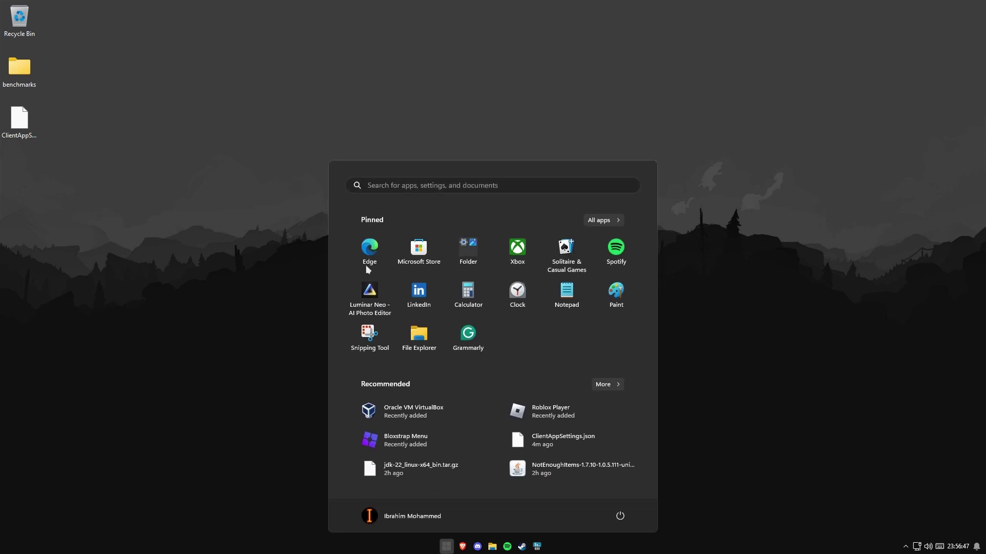
type("blo")
left_click(366, 265)
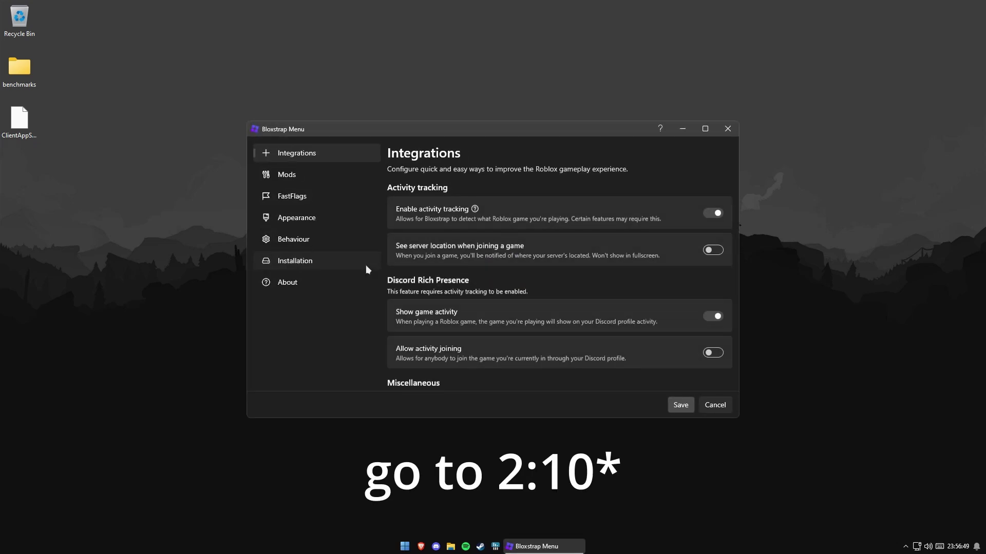
left_click(294, 199)
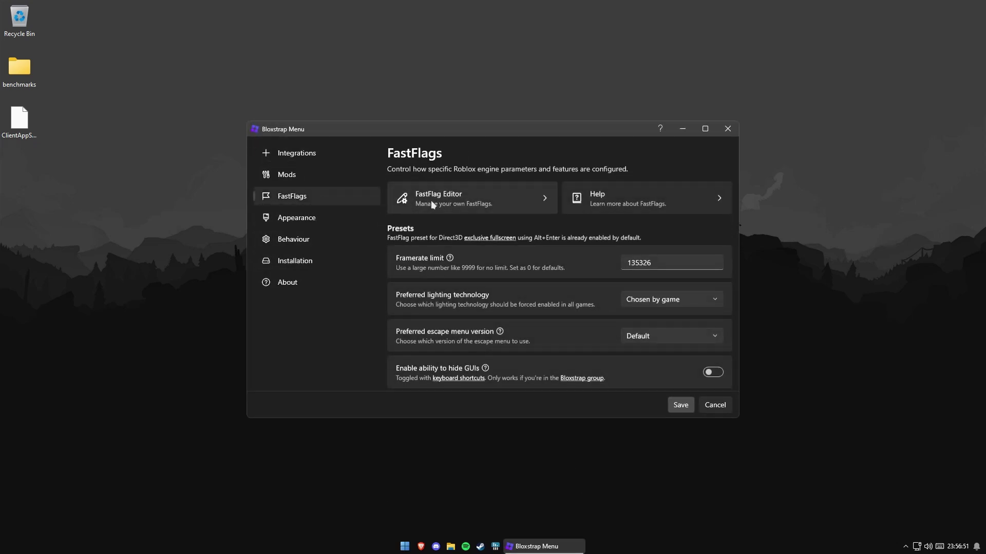
left_click(440, 198)
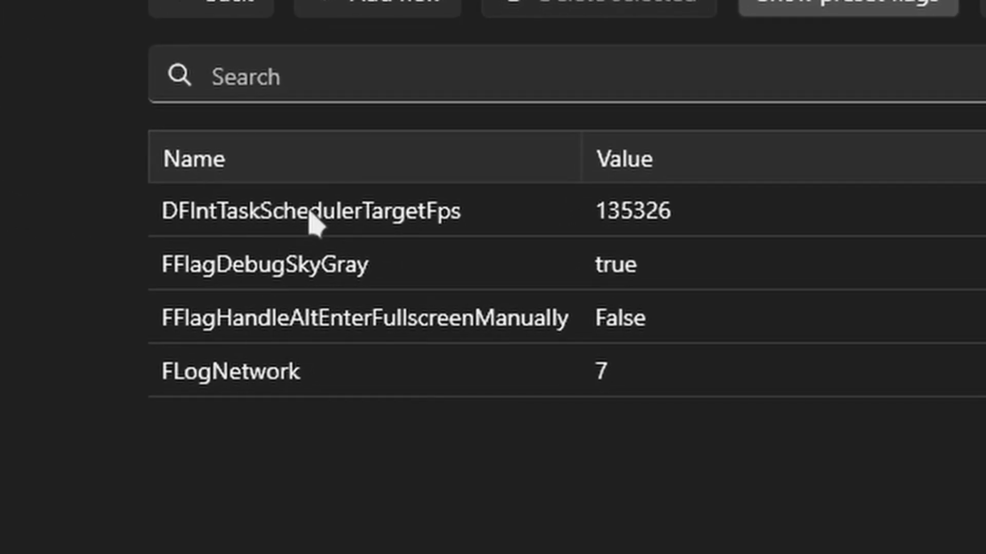
left_click(314, 223)
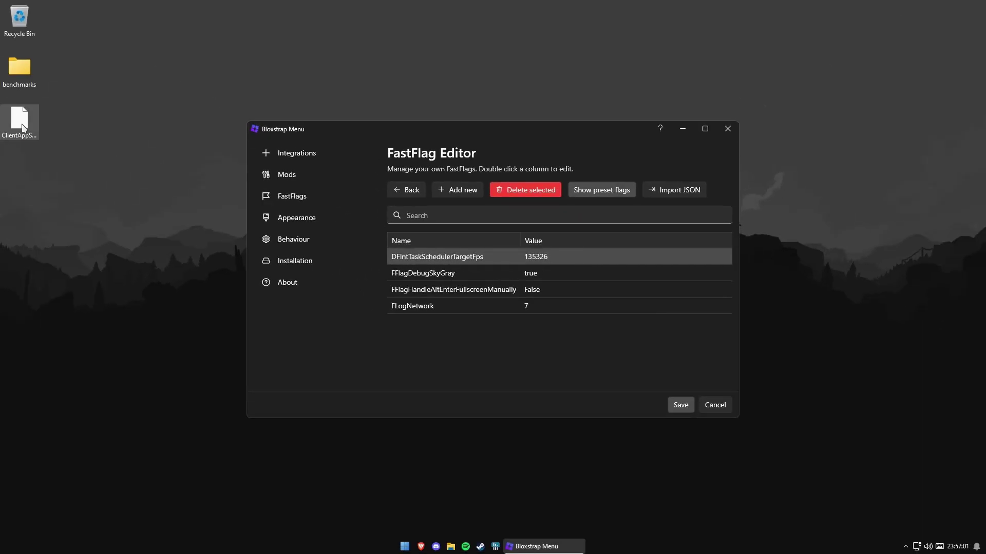
right_click(21, 121)
left_click(67, 156)
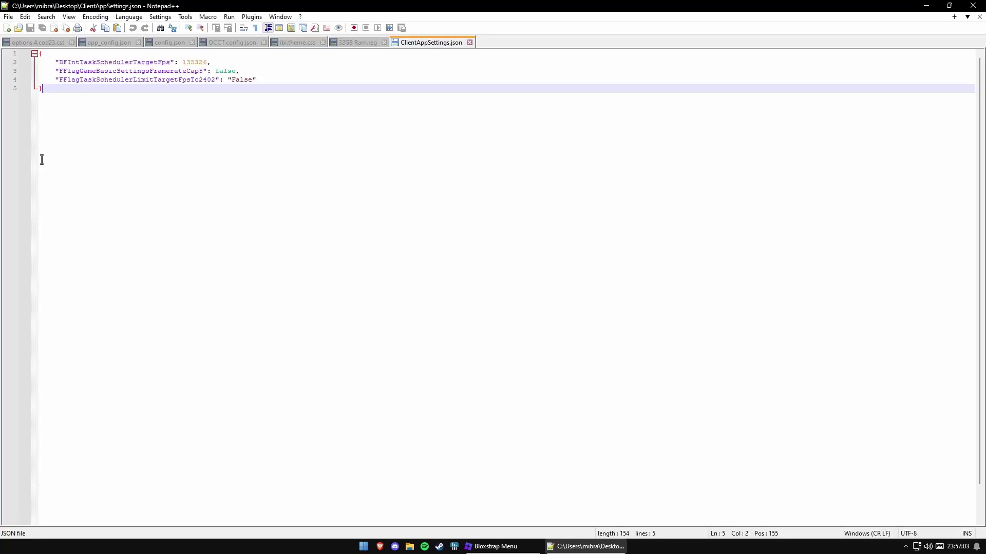
left_click(285, 80)
left_click_drag(285, 80, 51, 70)
left_click(170, 117)
left_click_drag(57, 71, 259, 81)
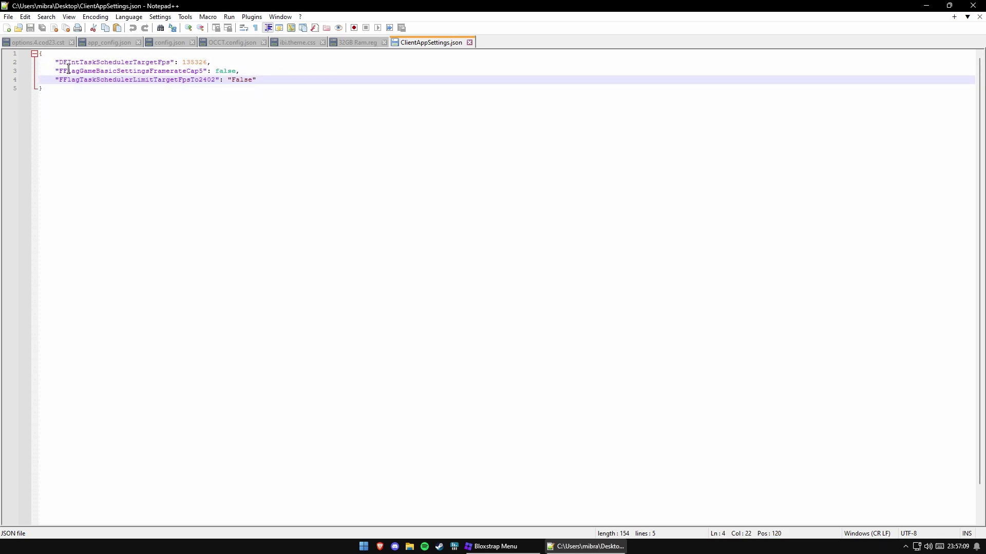
left_click_drag(61, 71, 122, 72)
left_click(177, 79)
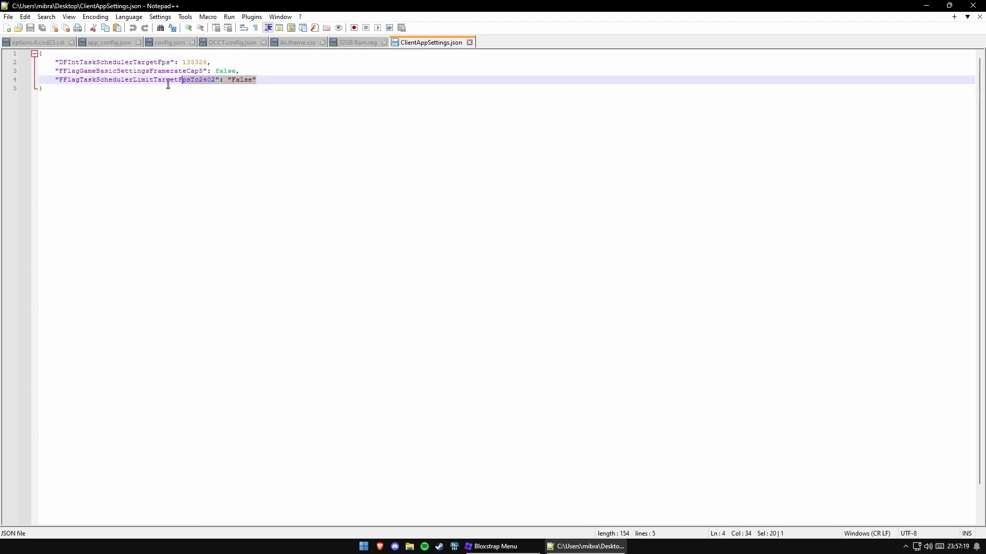
left_click(42, 80)
left_click_drag(168, 70, 165, 70)
left_click(179, 79)
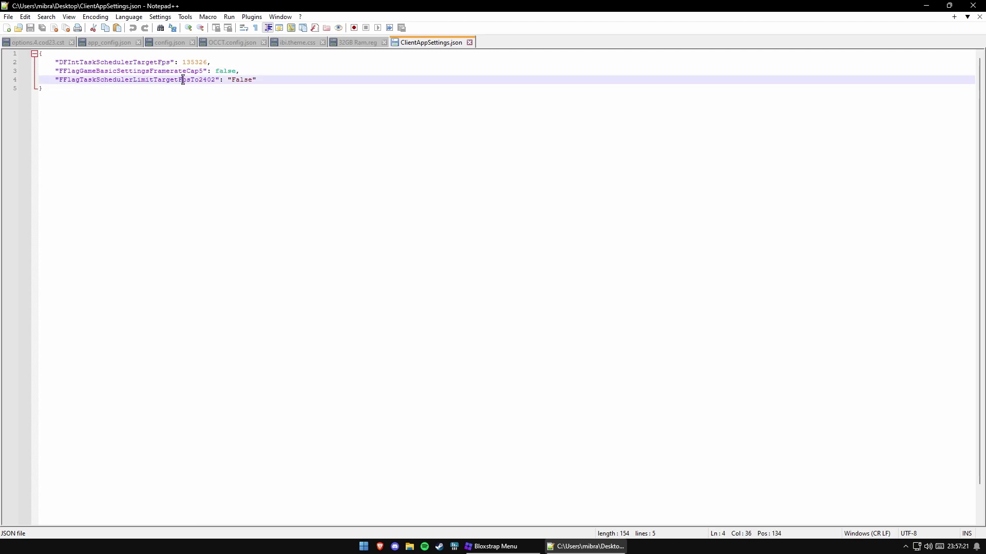
left_click_drag(256, 81, 56, 72)
left_click(279, 80)
left_click(76, 99)
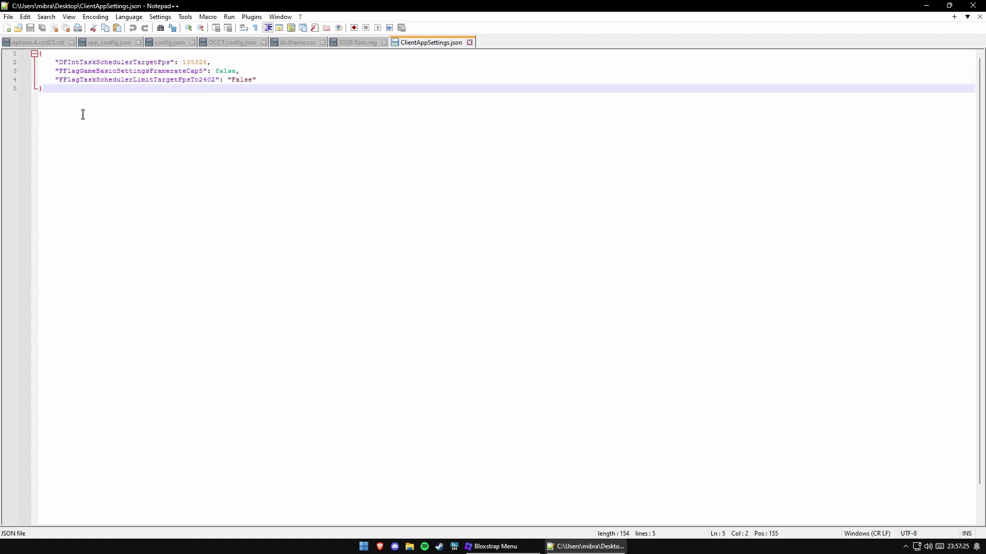
- Go to the Roblox Player shortcut's target version folder in File Explorer
key("super")
type("roblox Player")
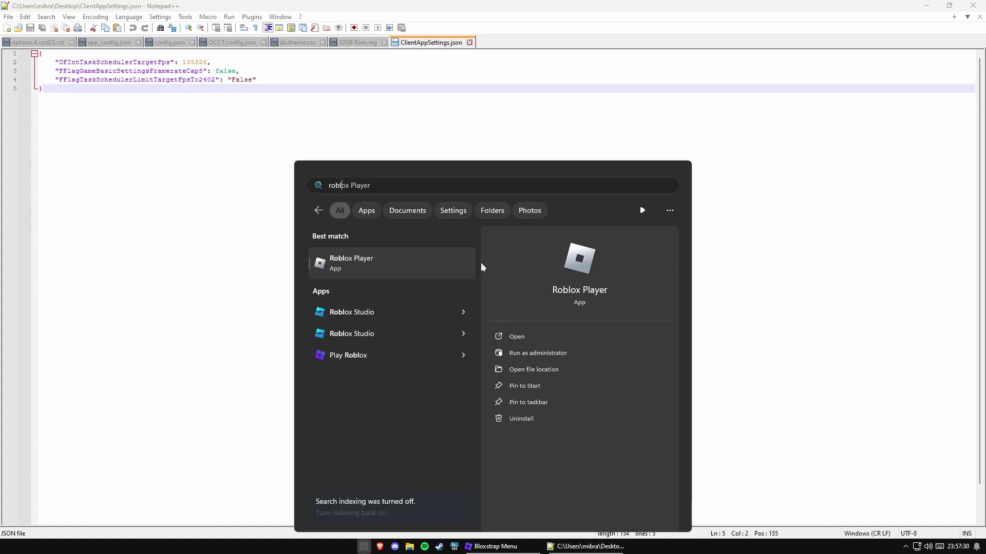
left_click(552, 369)
left_click(490, 288)
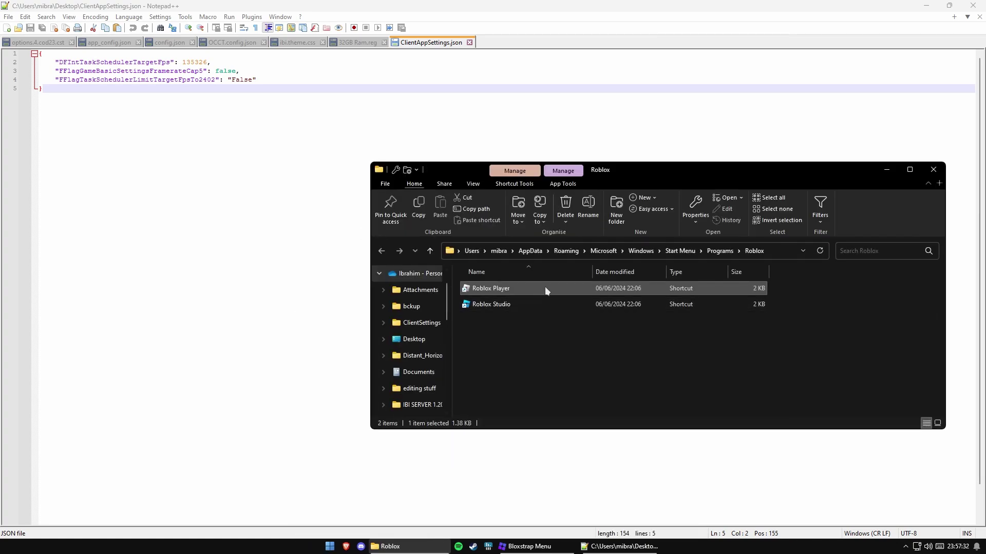
right_click(544, 287)
left_click(585, 243)
scroll(684, 343, "down", 2)
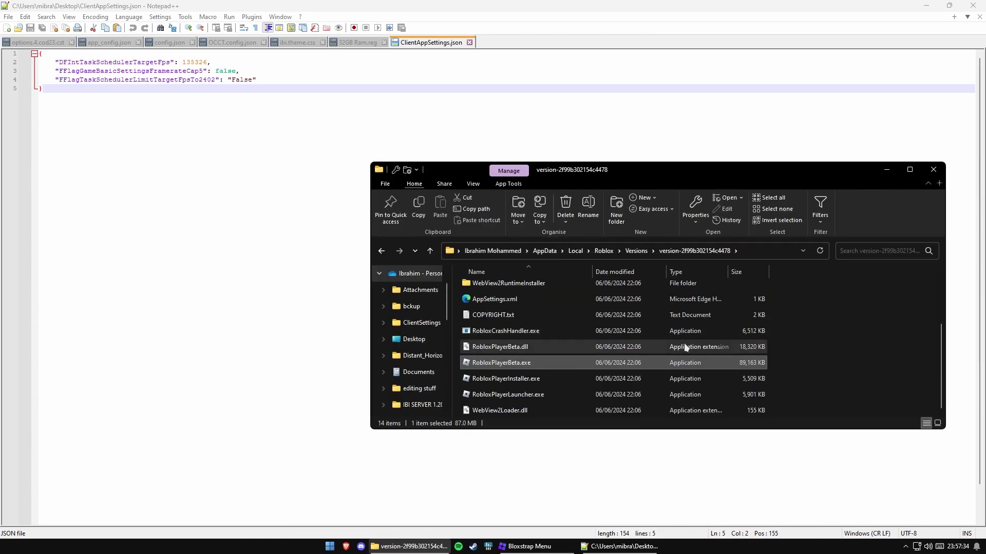
scroll(684, 343, "up", 3)
- Create a folder named ClientSettings in the version folder and open it
right_click(848, 342)
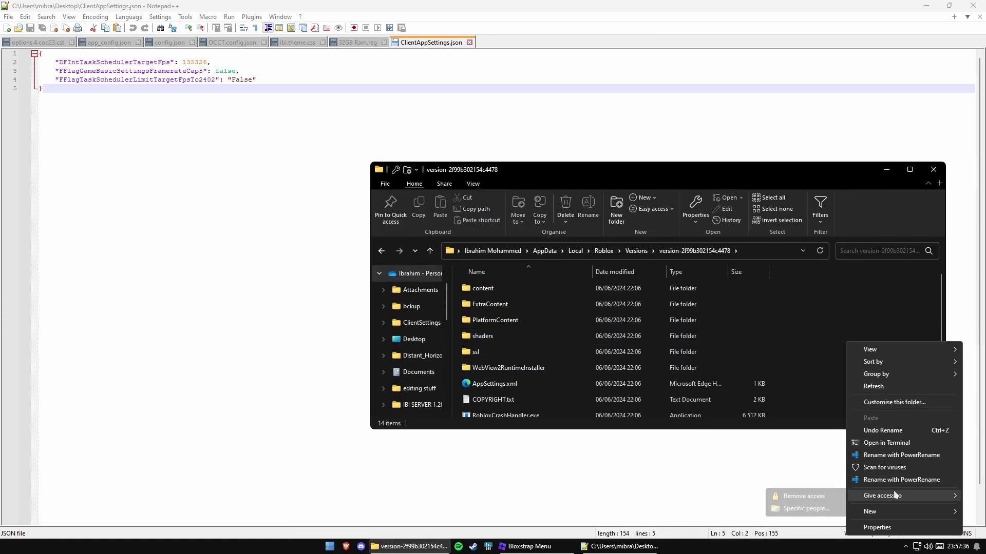
mouse_move(886, 512)
left_click(743, 347)
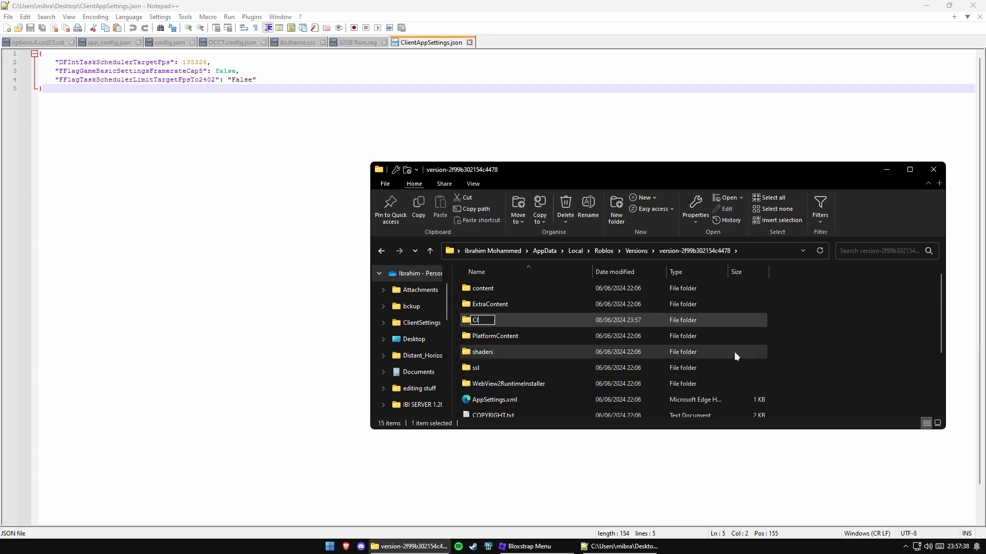
type("ClientSettings")
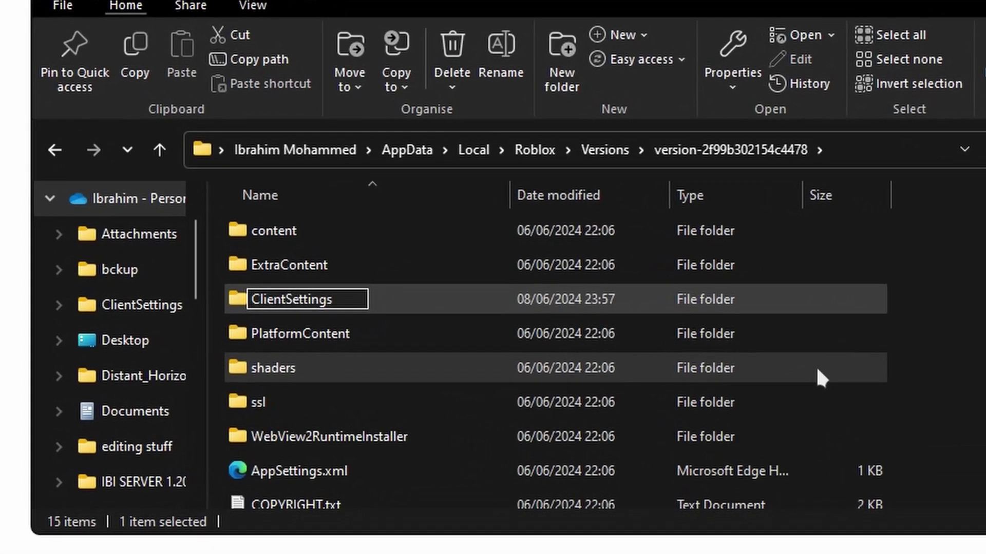
key("Return")
double_click(351, 212)
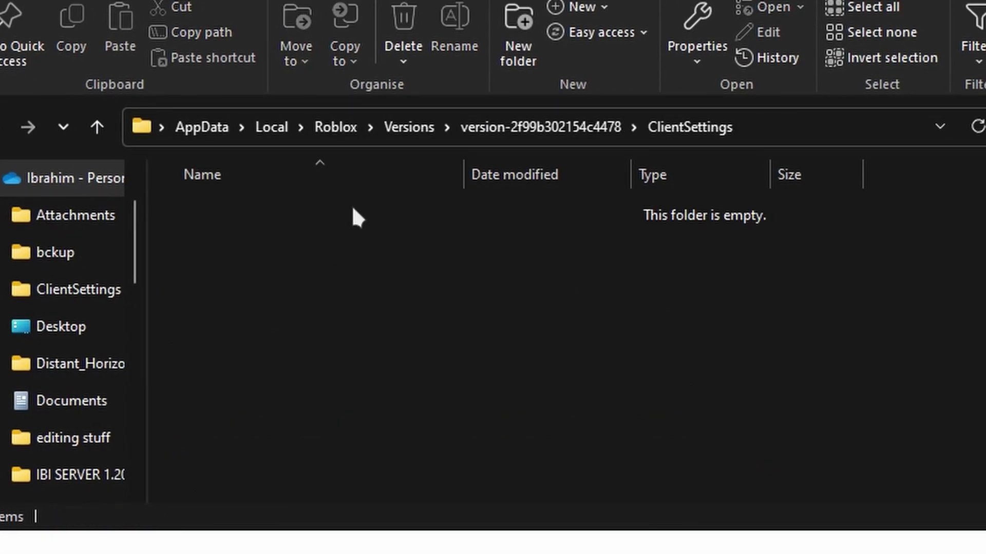
- Add a new text document inside ClientSettings and start renaming it
right_click(377, 238)
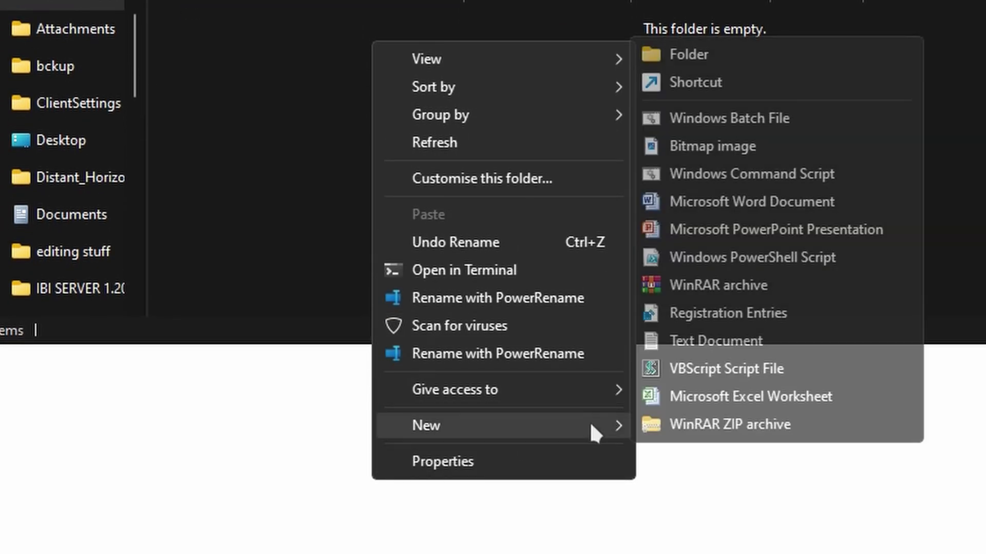
mouse_move(503, 426)
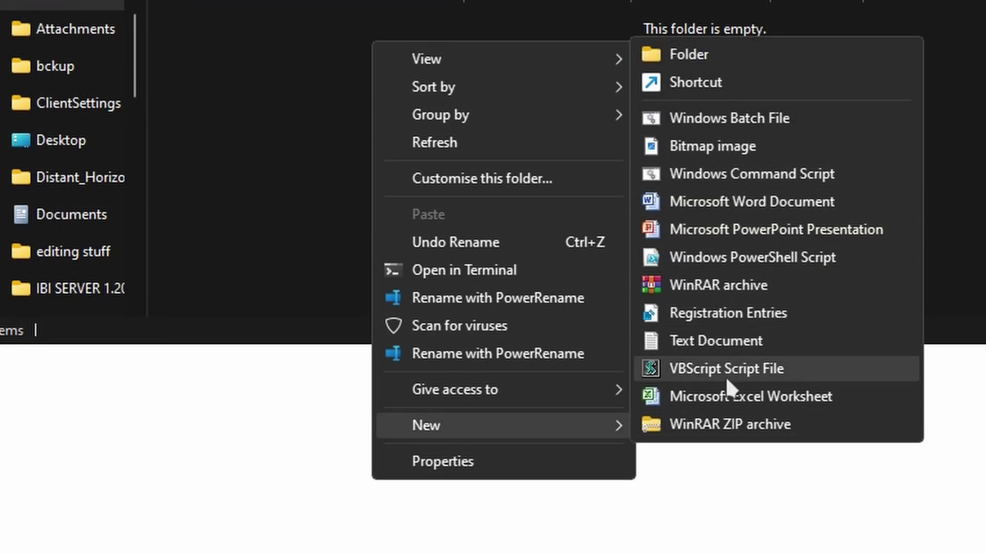
left_click(716, 341)
left_click(368, 25)
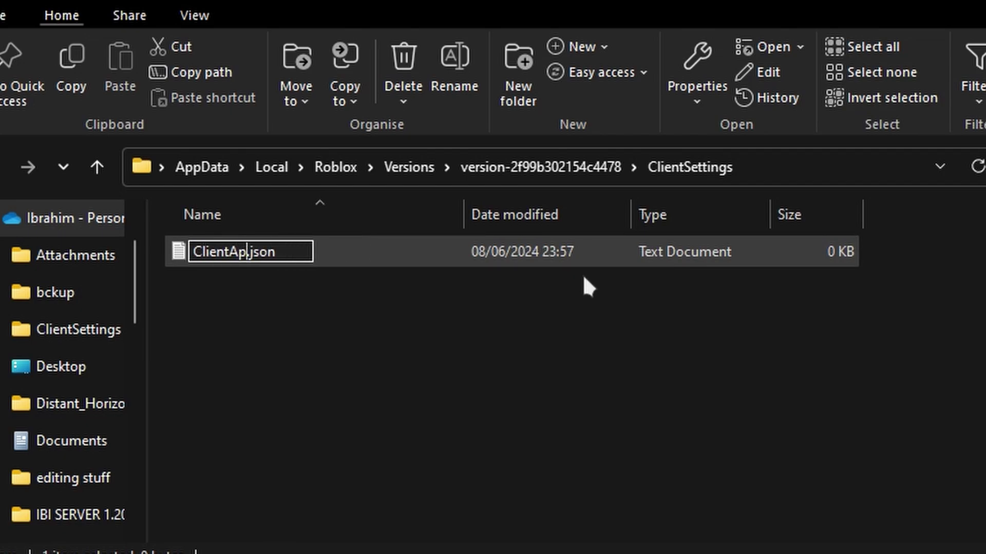
type("pSettings")
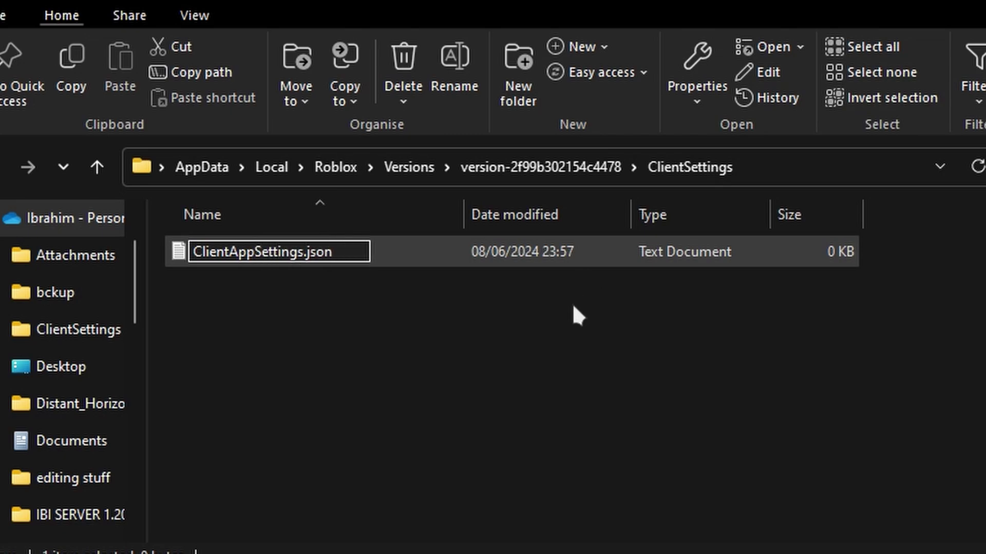
- Rename New Text Document.txt to ClientAppSettings.json, accepting the extension change
key("Return")
left_click(342, 229)
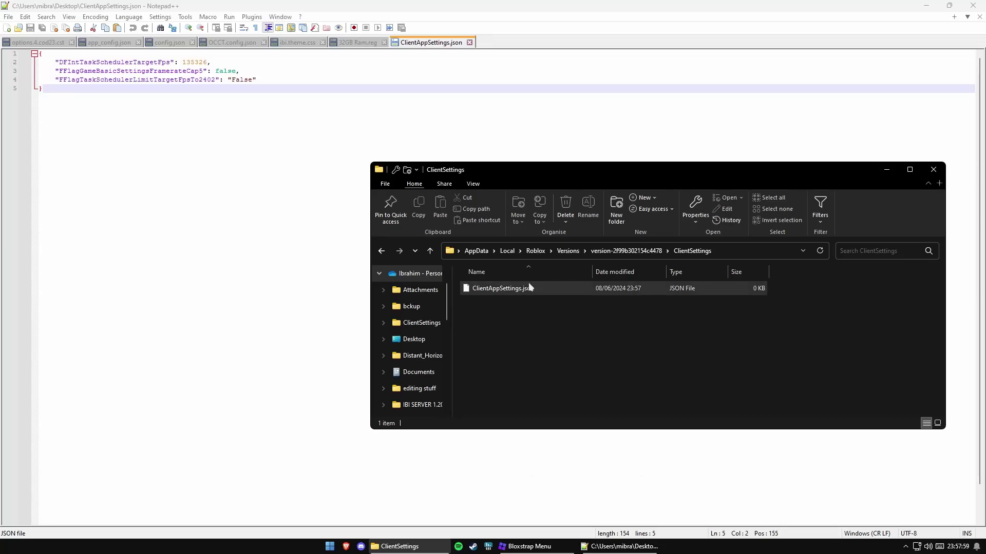
- Open the new ClientAppSettings.json in a maximized Notepad++ window
right_click(529, 282)
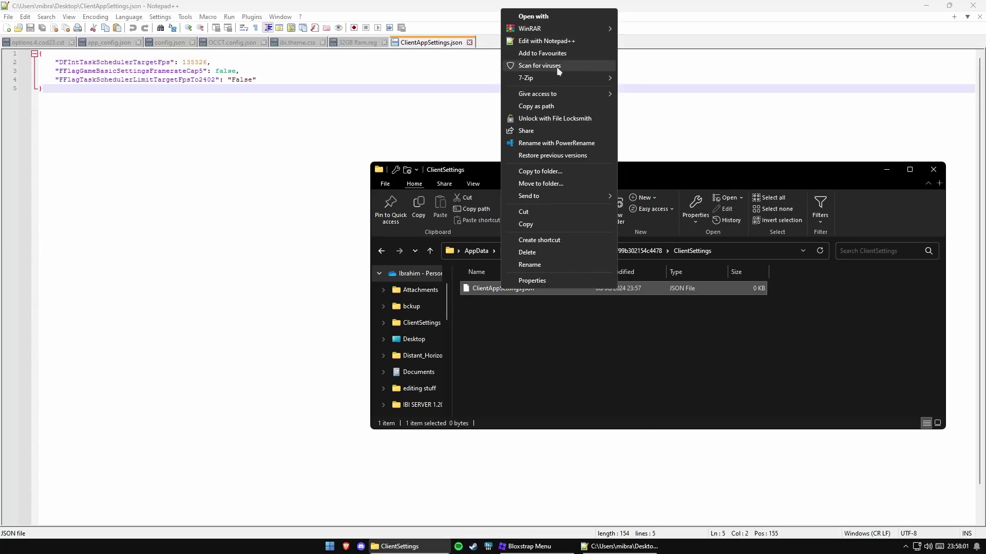
left_click(545, 41)
double_click(443, 6)
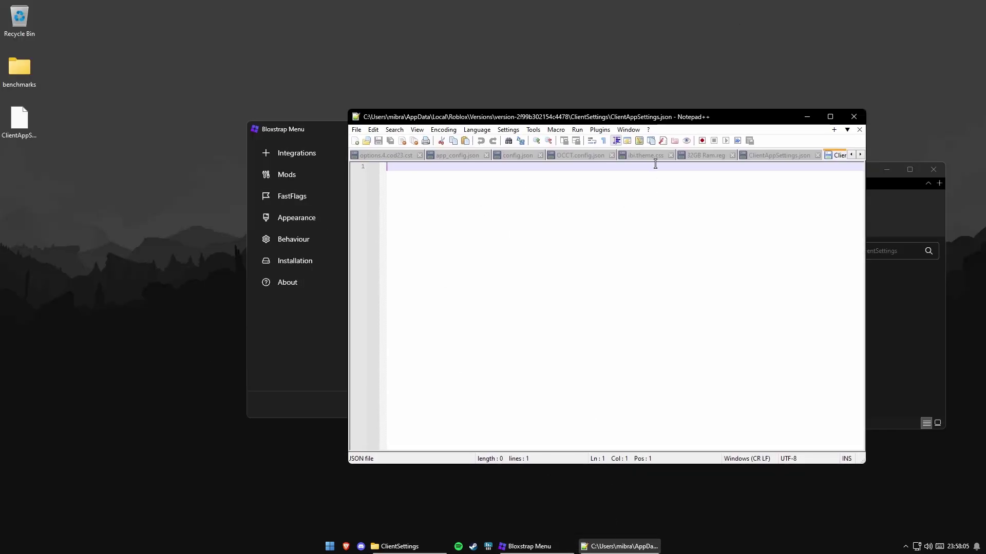
left_click(831, 117)
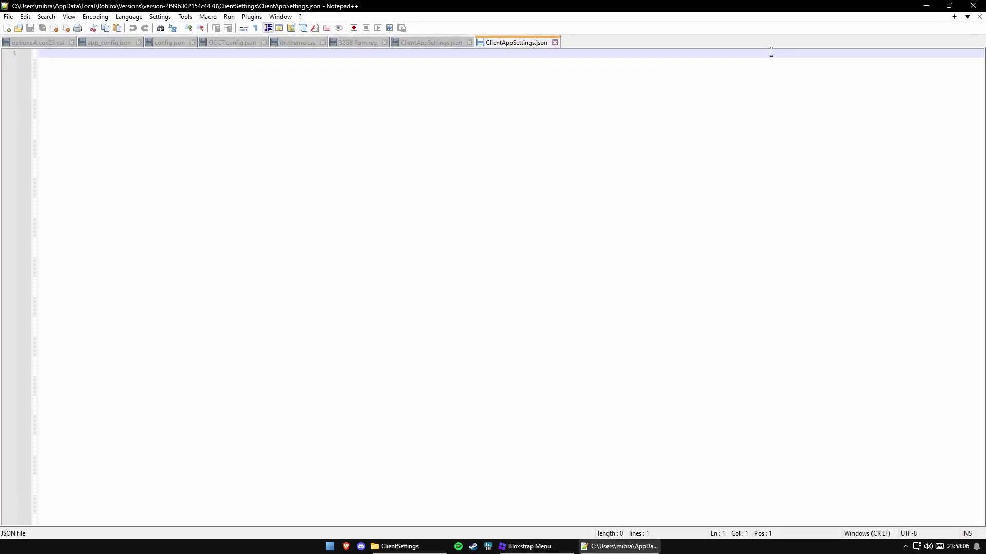
- Copy the three flags from the Desktop ClientAppSettings.json into the new file, then close Notepad++
left_click(432, 43)
left_click_drag(263, 89, 5, 57)
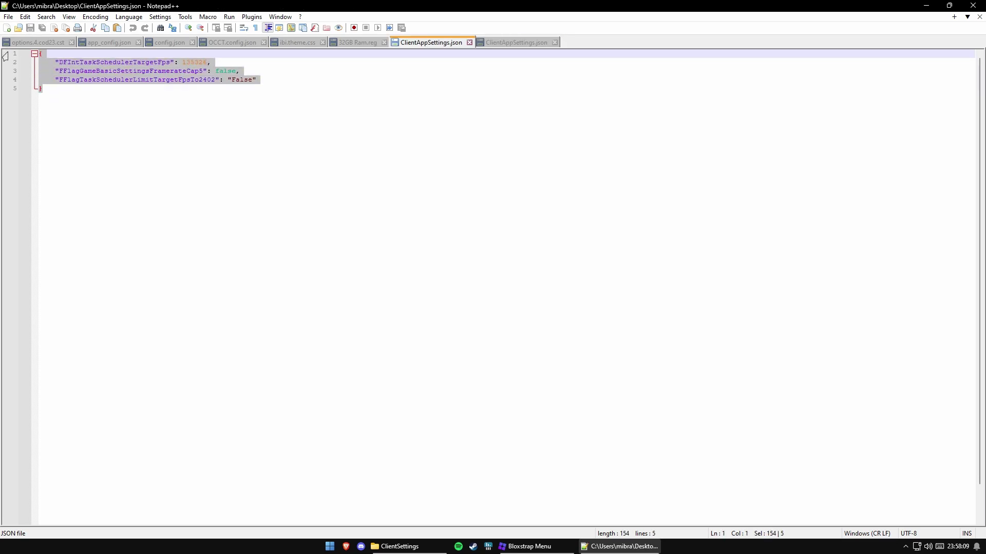
left_click(519, 42)
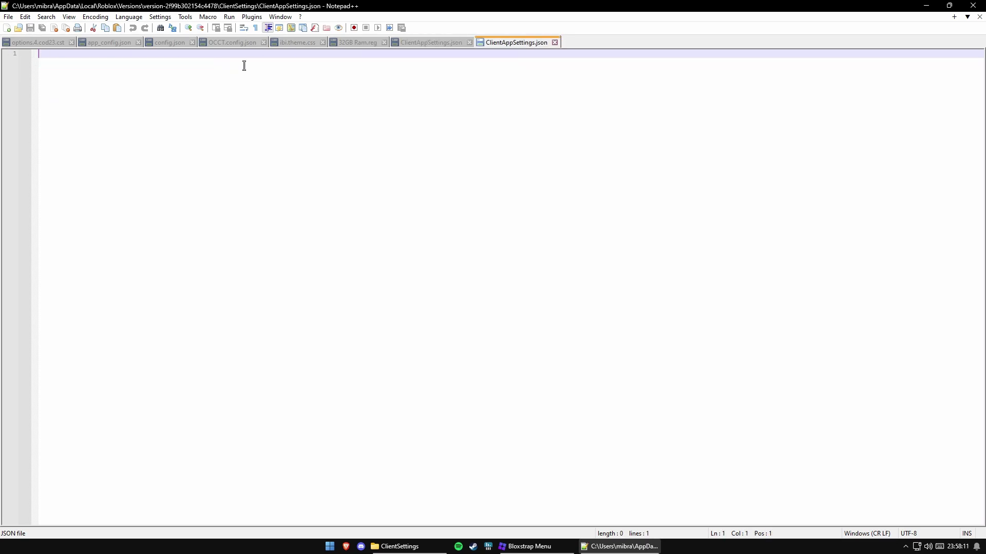
type("{     \"DFIntTaskSchedulerTargetFps\": 135326,     \"FFlagGameBasicSettingsFramerateCap5\": false,     \"FFlagTaskSchedulerLimitTargetFpsTo2402\": \"False\" }")
left_click(973, 5)
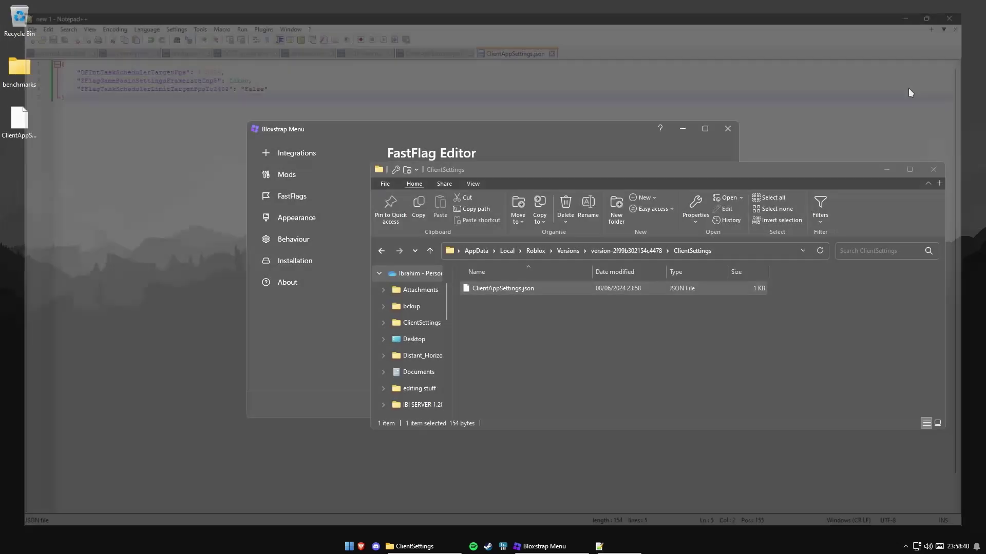
- Delete the ClientSettings folder from the version folder and close File Explorer
left_click(625, 250)
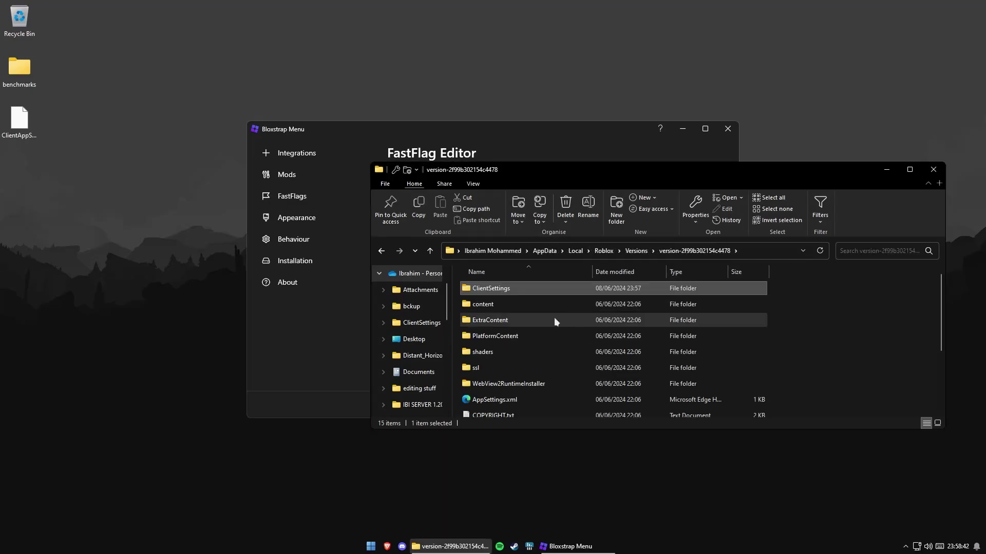
left_click(517, 291)
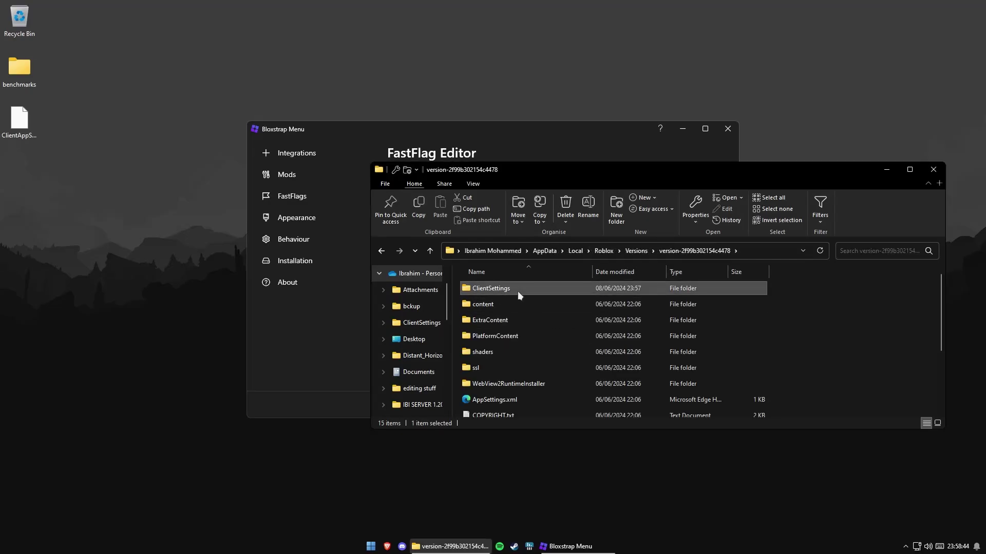
key("Delete")
left_click(934, 169)
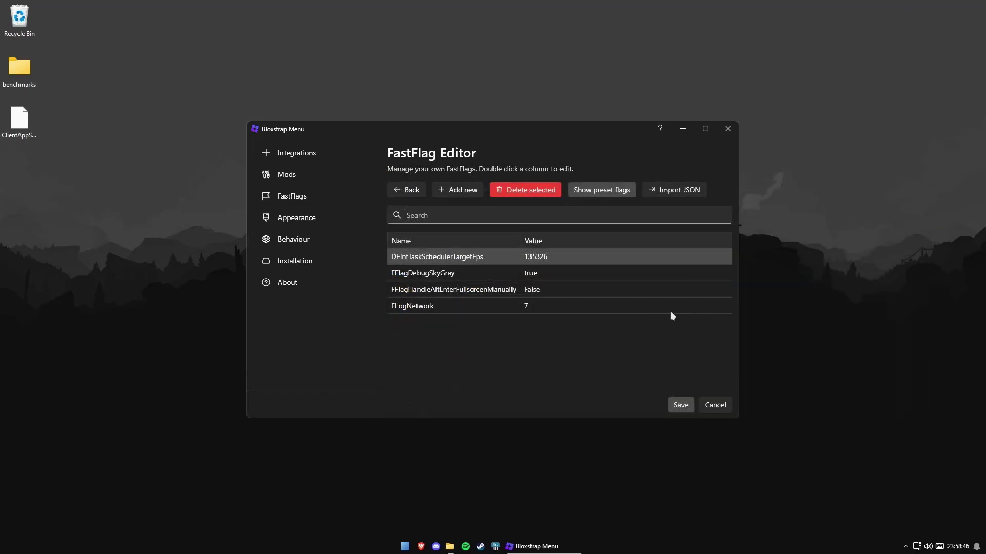
- Return to Bloxstrap's FastFlags page and reopen the FastFlag Editor
left_click(347, 154)
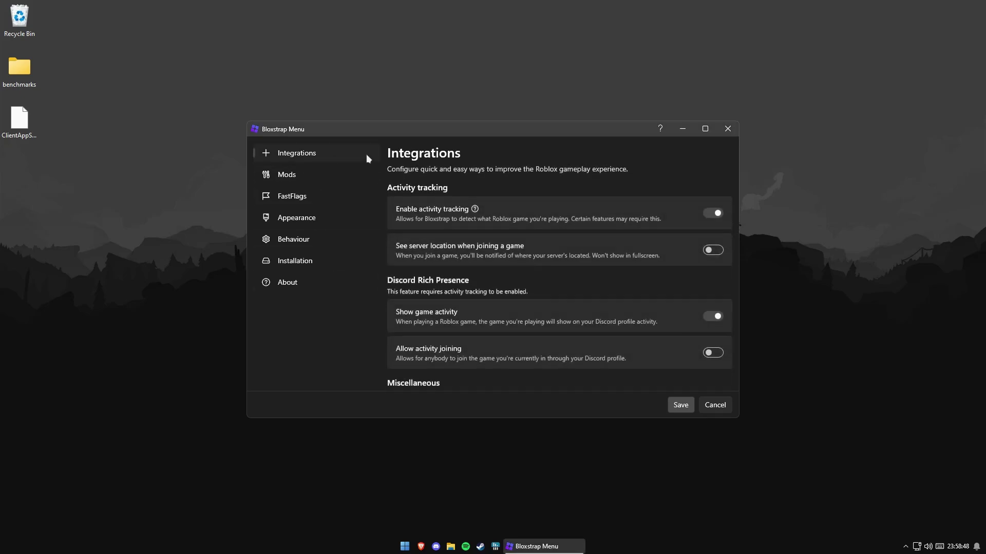
left_click(293, 177)
left_click(305, 194)
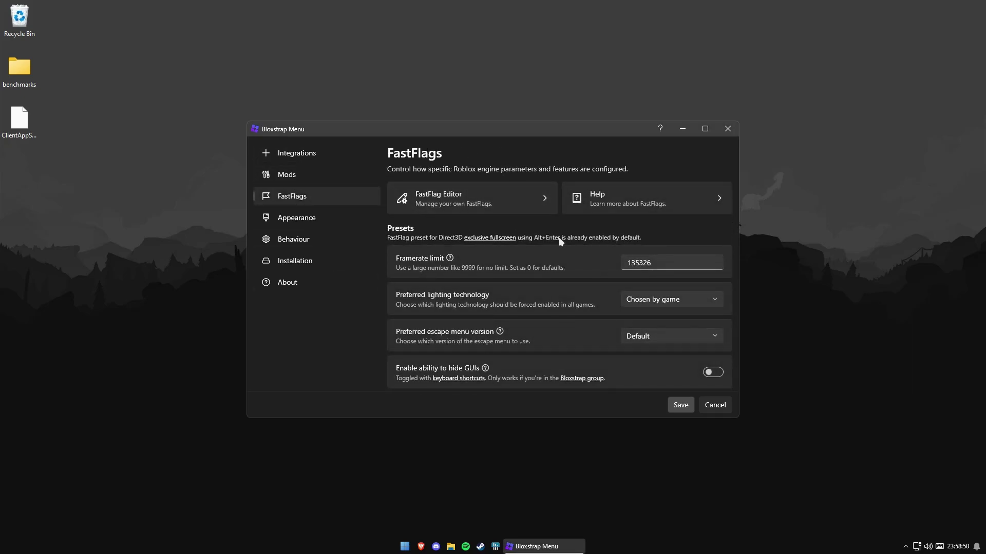
left_click(506, 193)
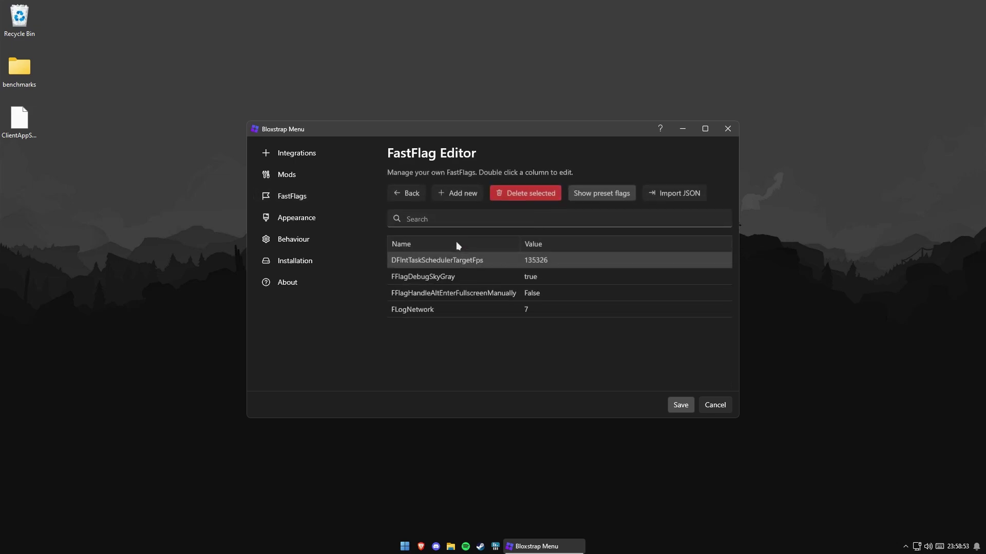
- Import the pasted FPS flags JSON, overwrite DFIntTaskSchedulerTargetFps, and save the FastFlags
left_click(691, 193)
type("{     \"DFIntTaskSchedulerTargetFps\": 135326,     \"FFlagGameBasicSettingsFramerateCap5\": false,     \"FFlagTaskSchedulerLimitTargetFpsTo2402\": \"False\" }")
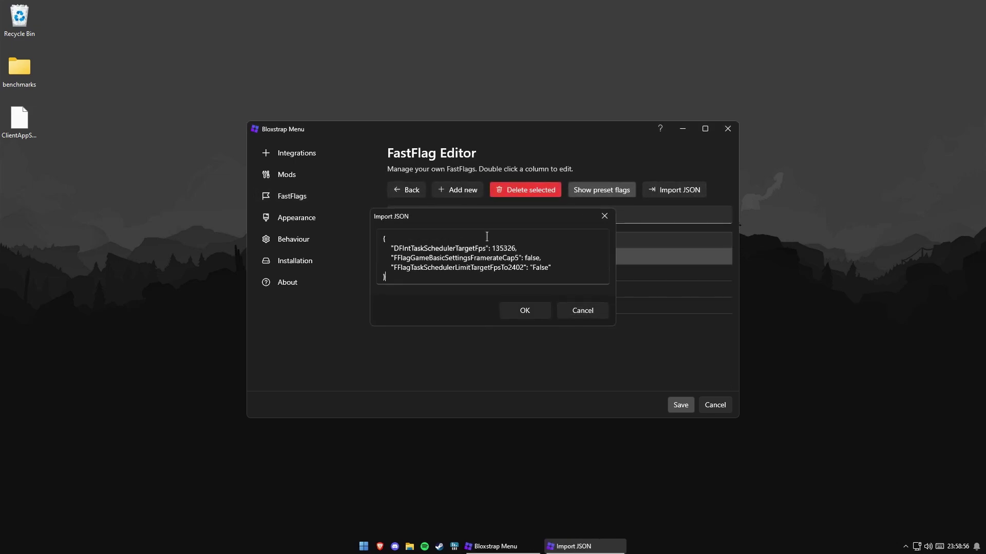
left_click(530, 308)
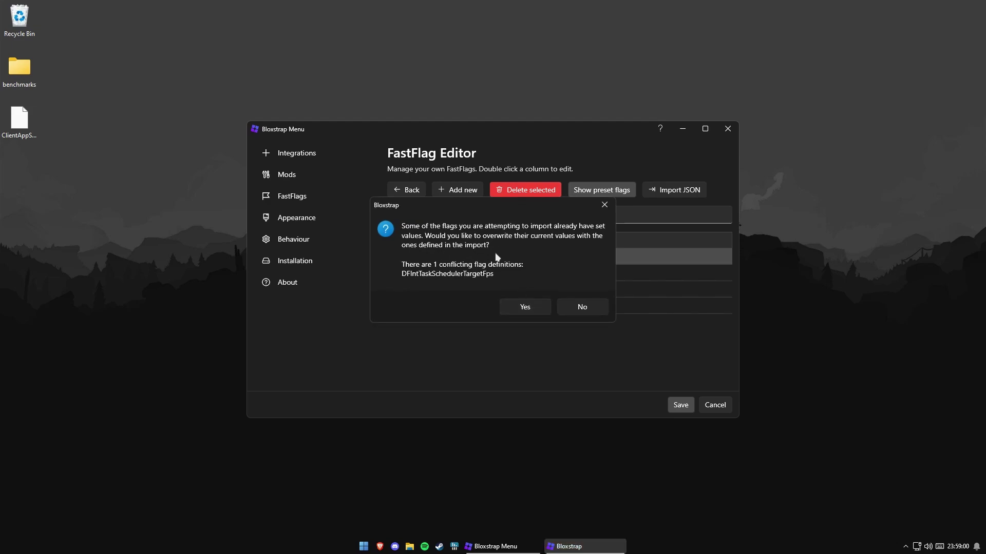
left_click(523, 307)
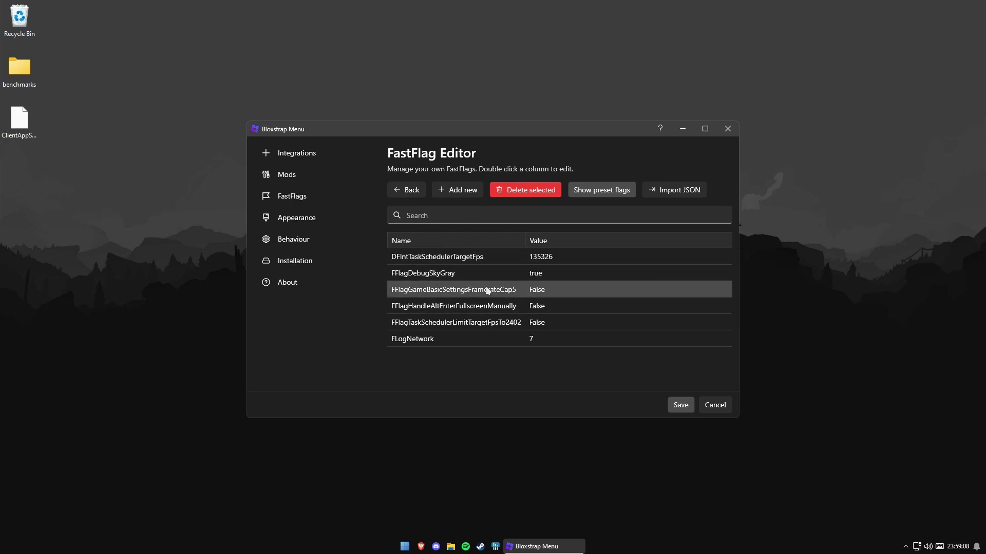
left_click(681, 405)
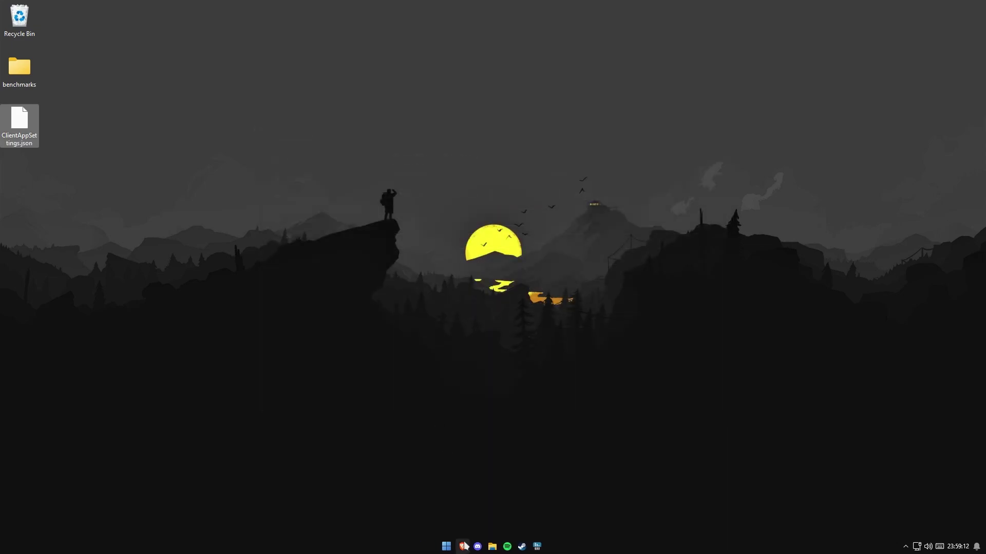
- Launch the Legacy Competitive game from the browser and check its Settings list
left_click(464, 546)
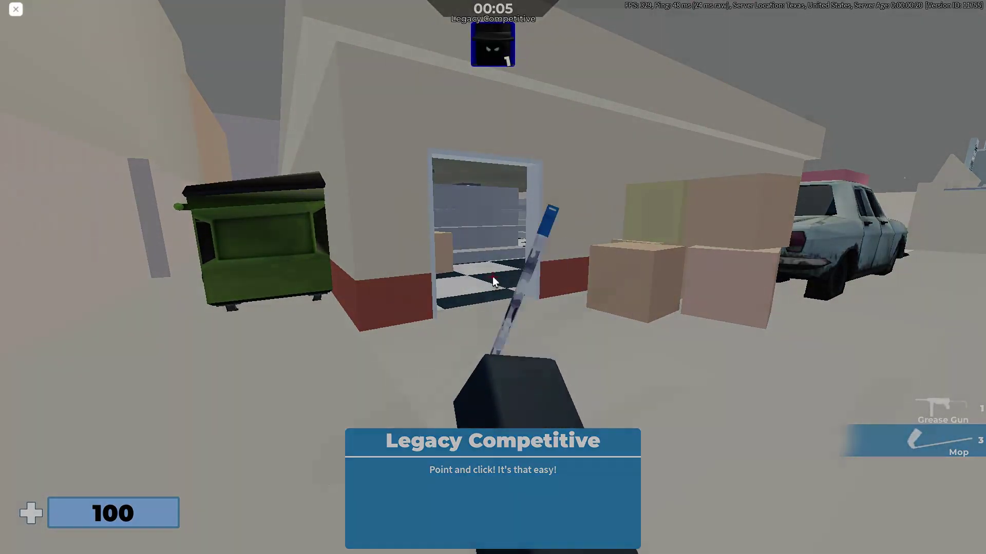
key("Escape")
scroll(486, 316, "down", 2)
key("Escape")
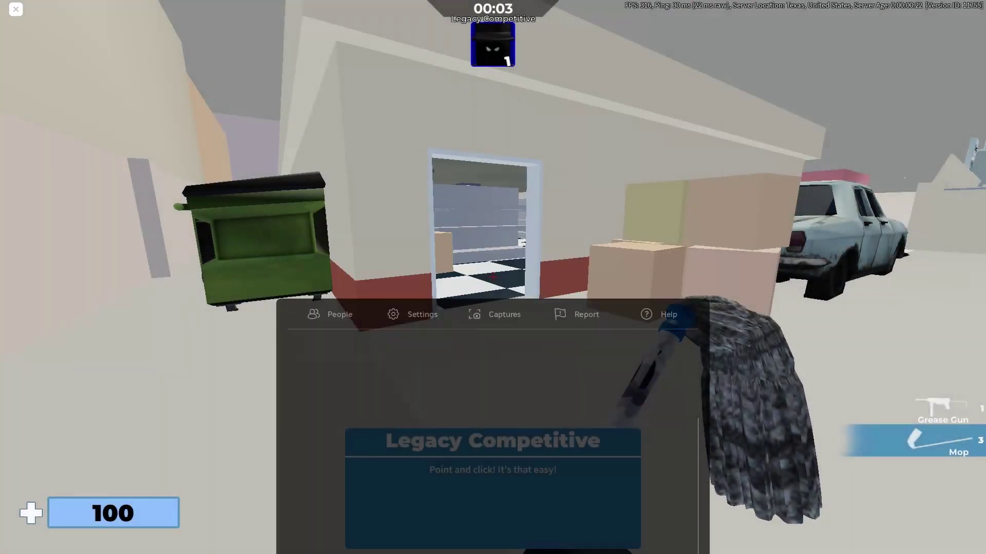
key("Escape")
left_click(422, 105)
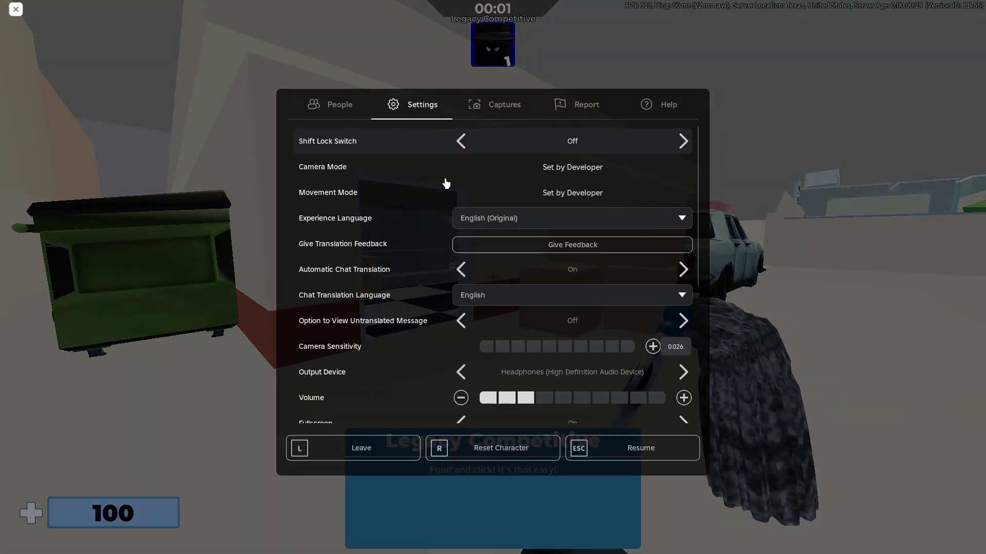
scroll(462, 270, "down", 3)
scroll(372, 344, "down", 2)
scroll(362, 277, "up", 6)
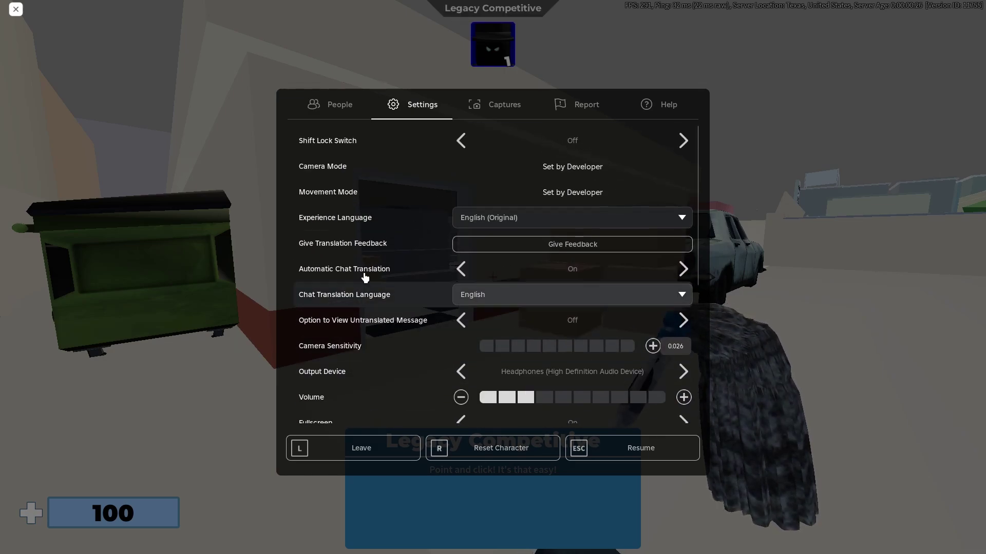
key("Escape")
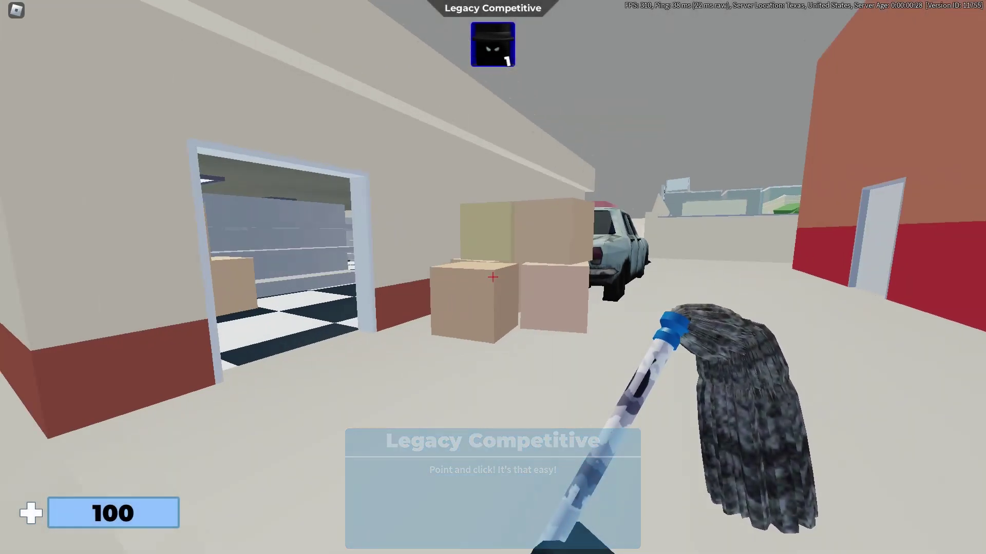
- Run out of the alley, climb the wall swinging the mop, and jump onto the van
key("w")
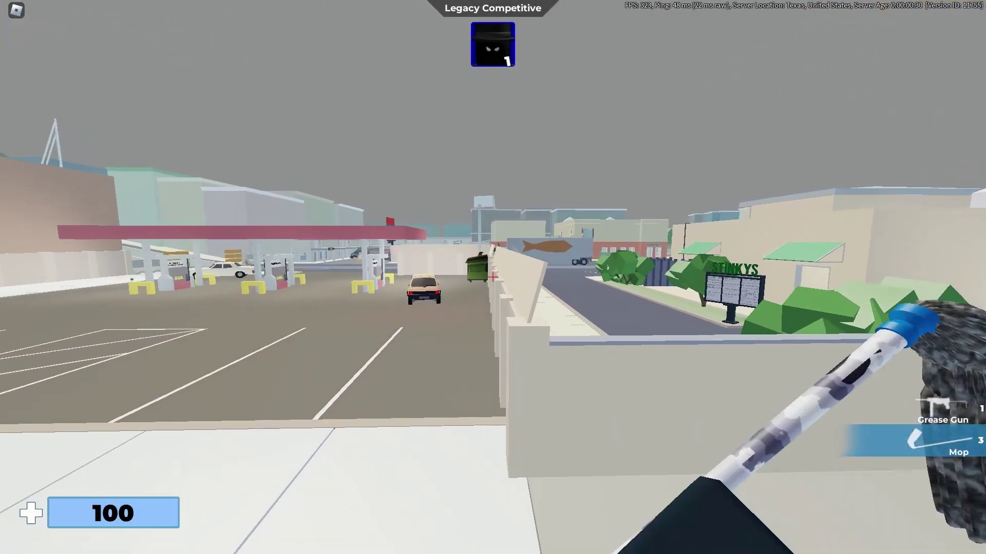
key("w")
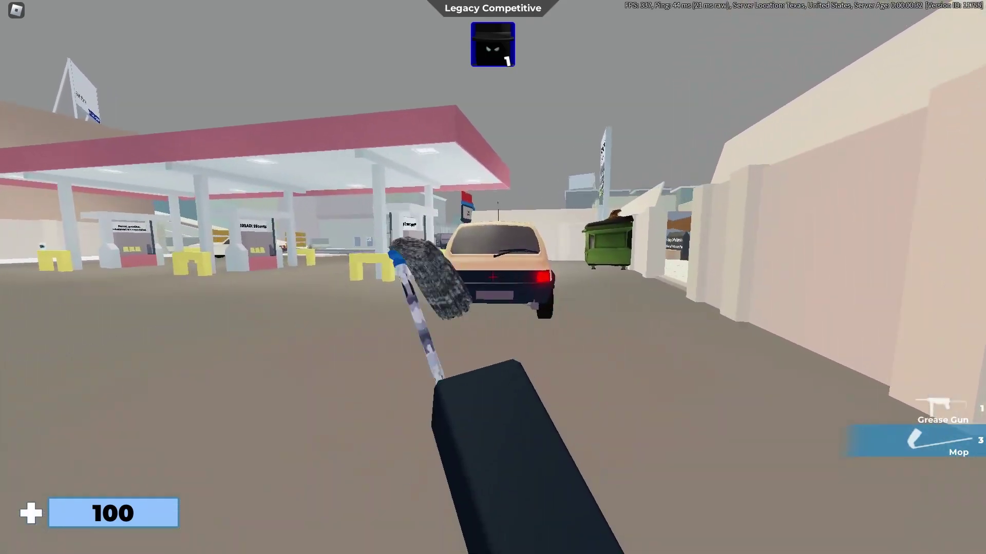
key("w")
key("space")
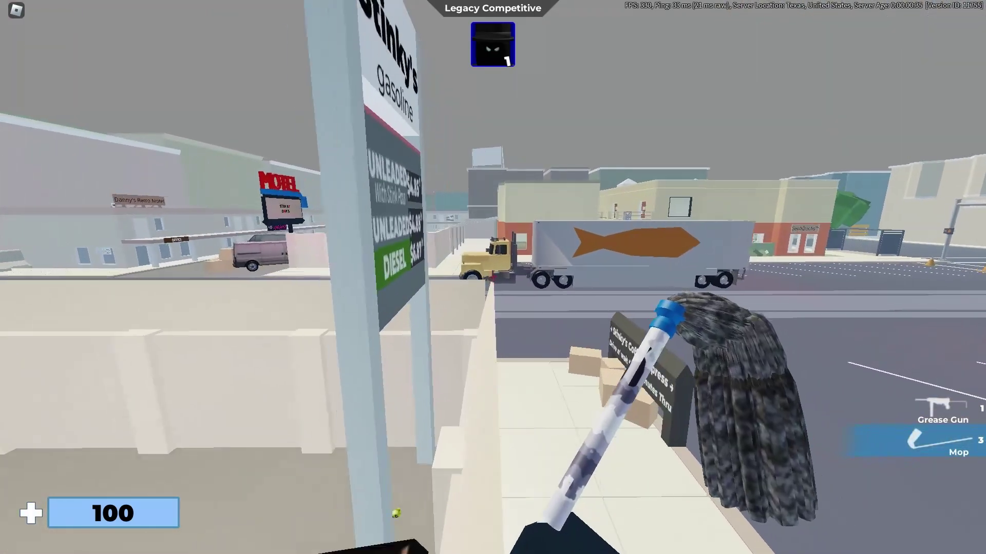
key("w")
left_click(493, 278)
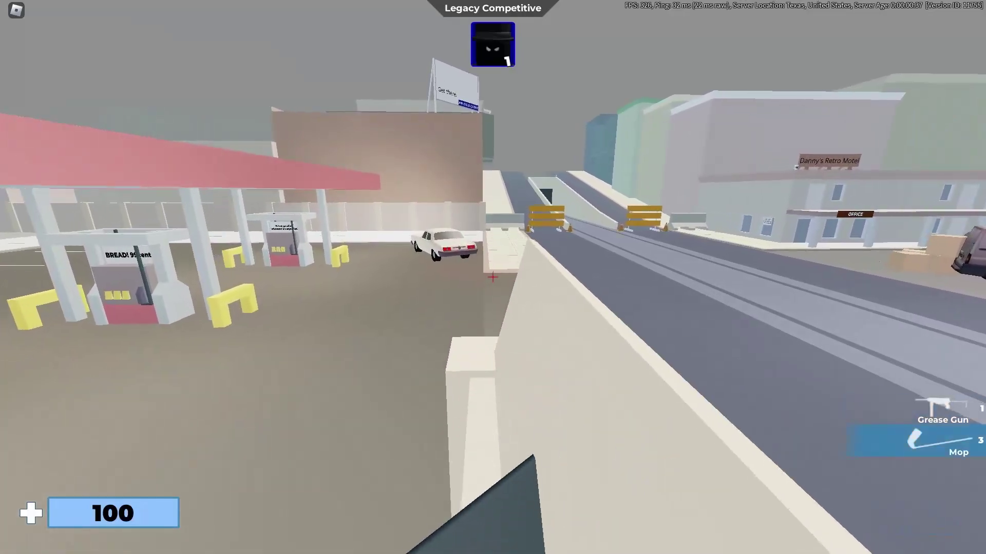
key("w")
left_click(493, 277)
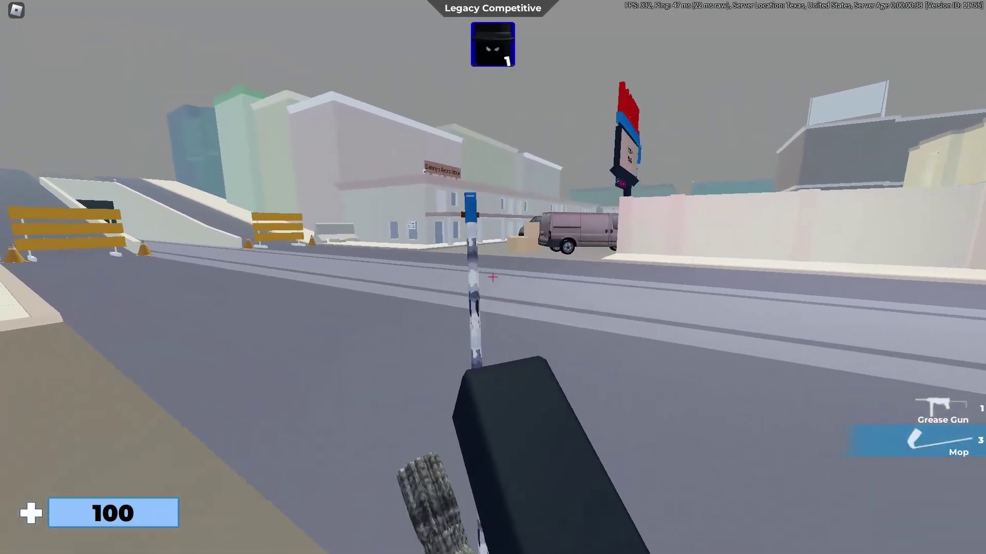
key("w")
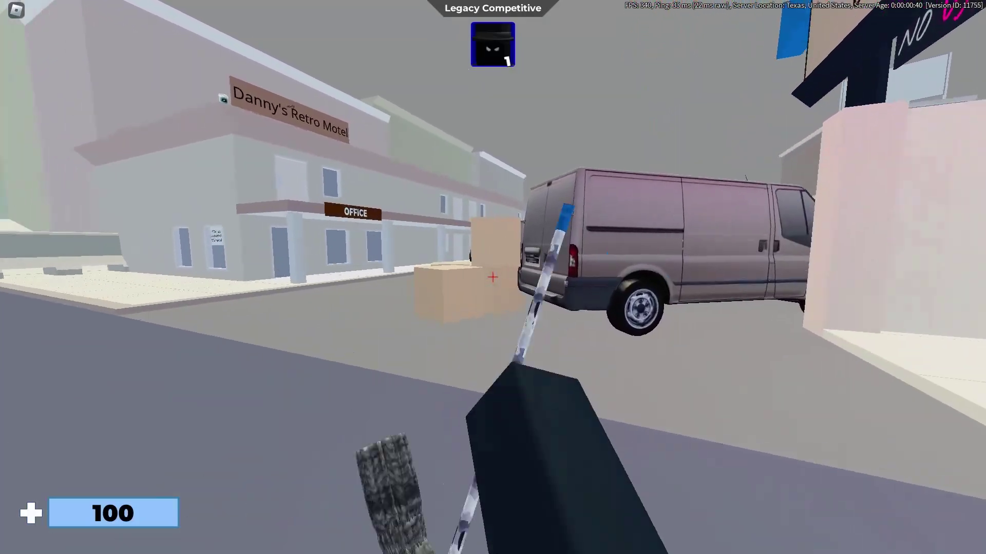
key("space")
- Charge the truck, jump on its roof, swap mop and camo rifle, and enter the gas station
key("w")
left_click(493, 277)
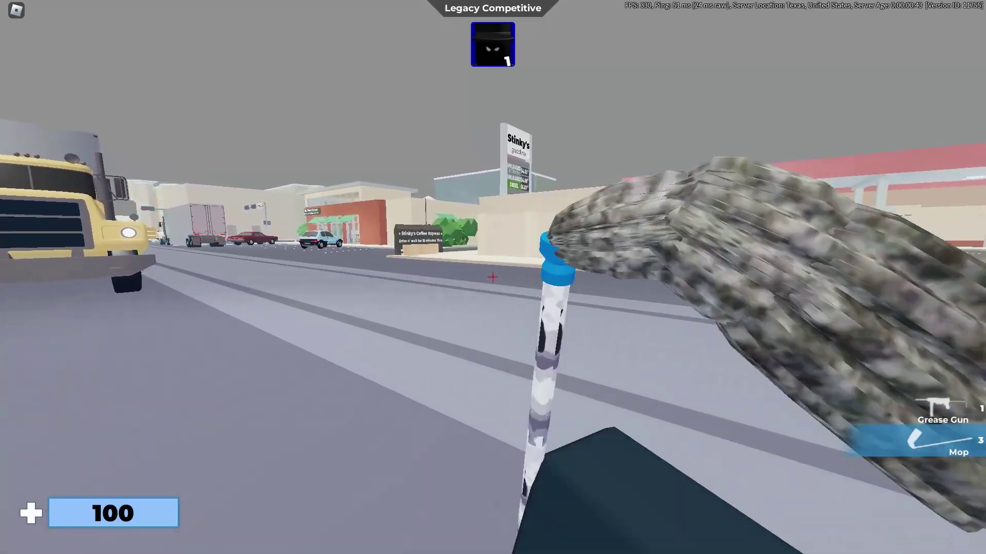
key("w")
left_click(494, 277)
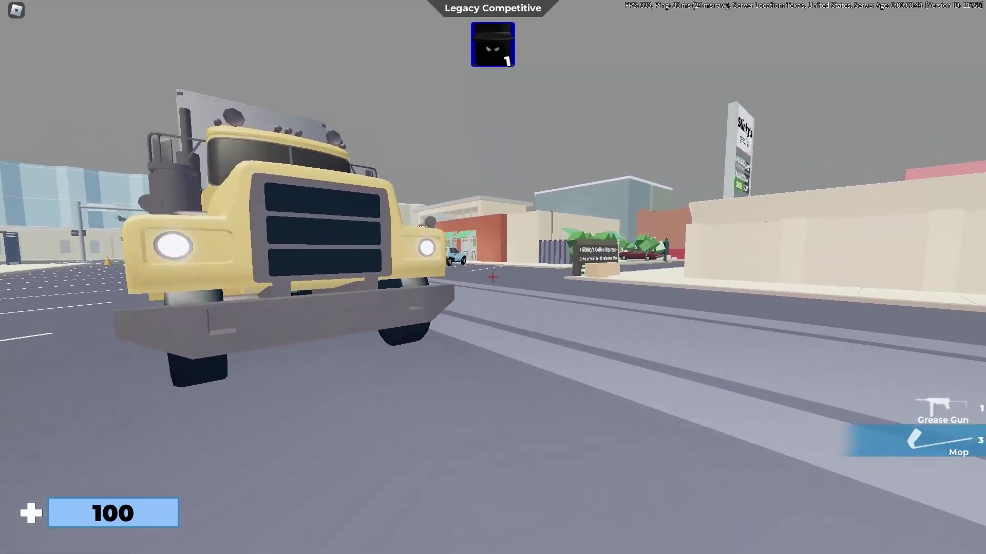
key("space")
key("3")
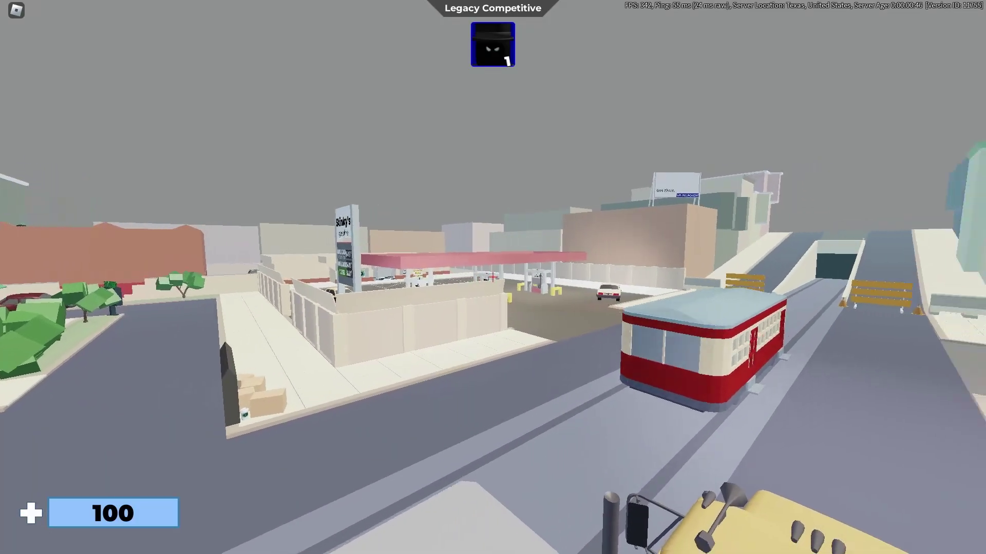
key("1")
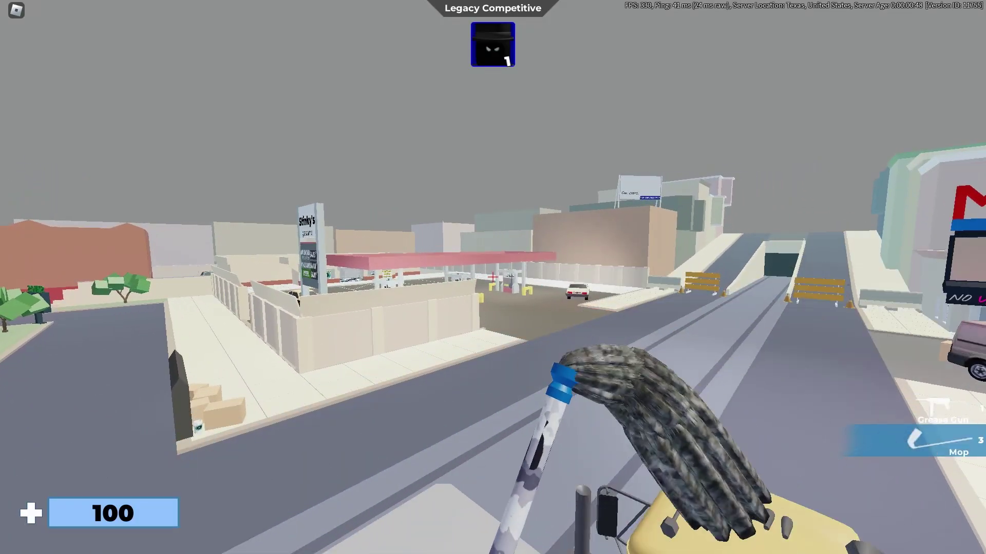
key("w")
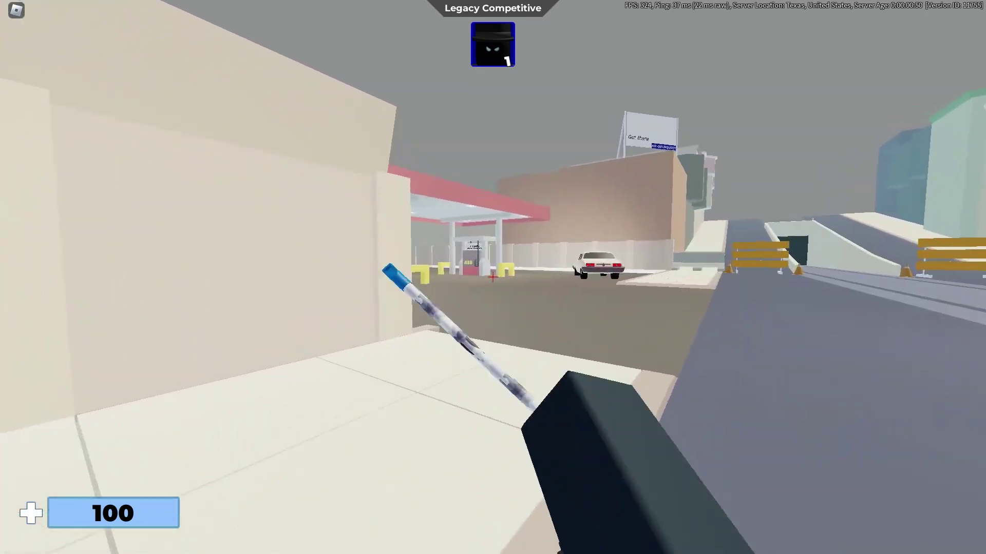
key("w")
- Fire the Grease Gun, vault into the parking lot, and bring up the GeForce Experience overlay
key("1")
left_click(493, 278)
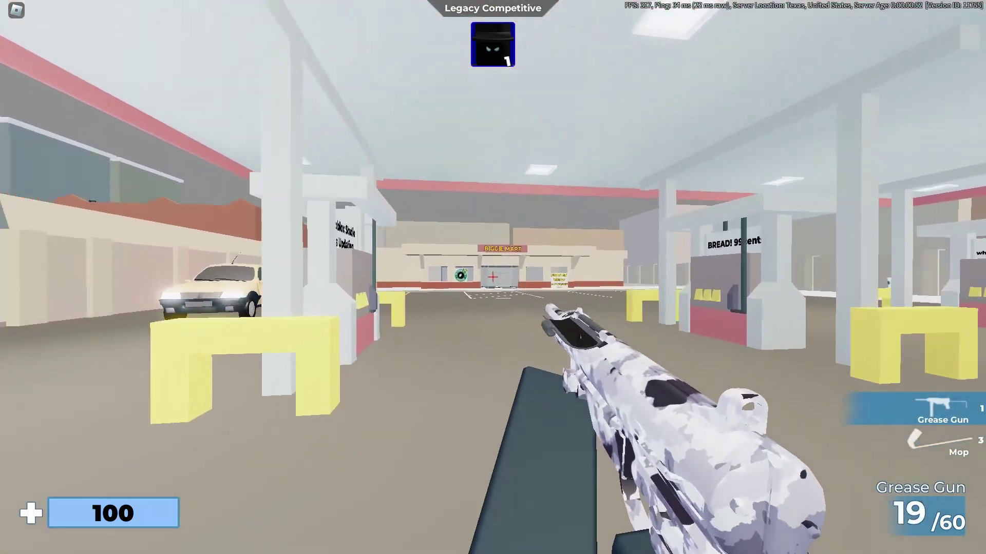
key("2")
key("w")
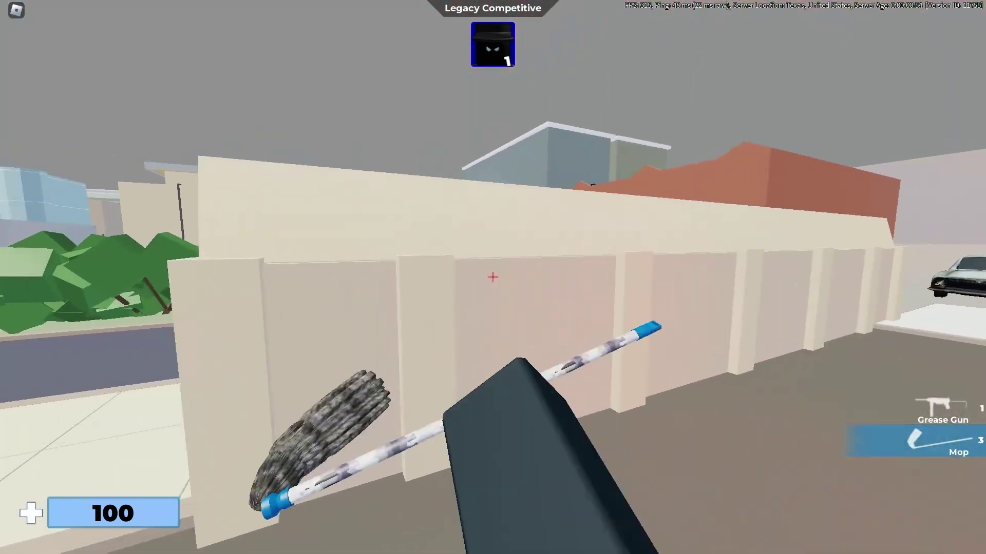
key("space")
key("1")
key("2")
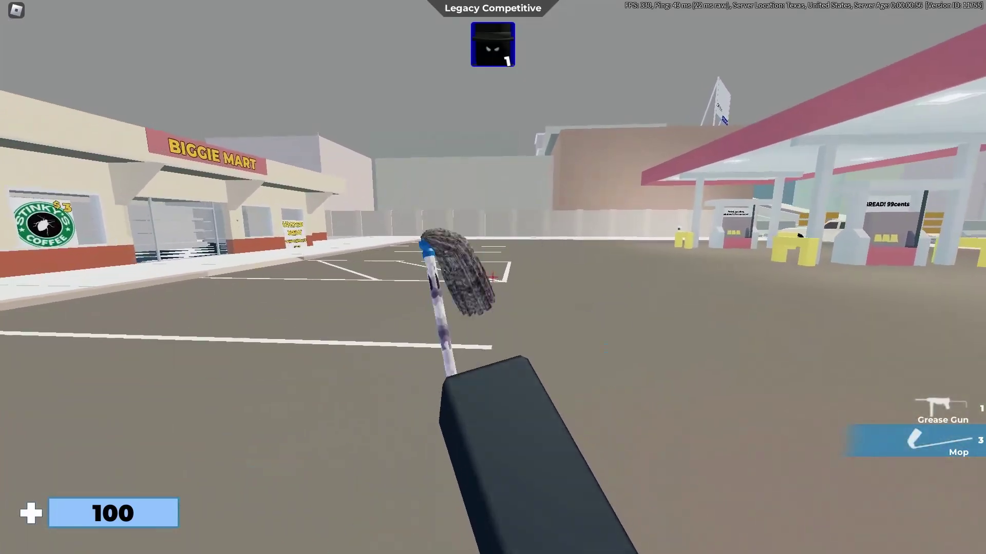
key("alt+z")
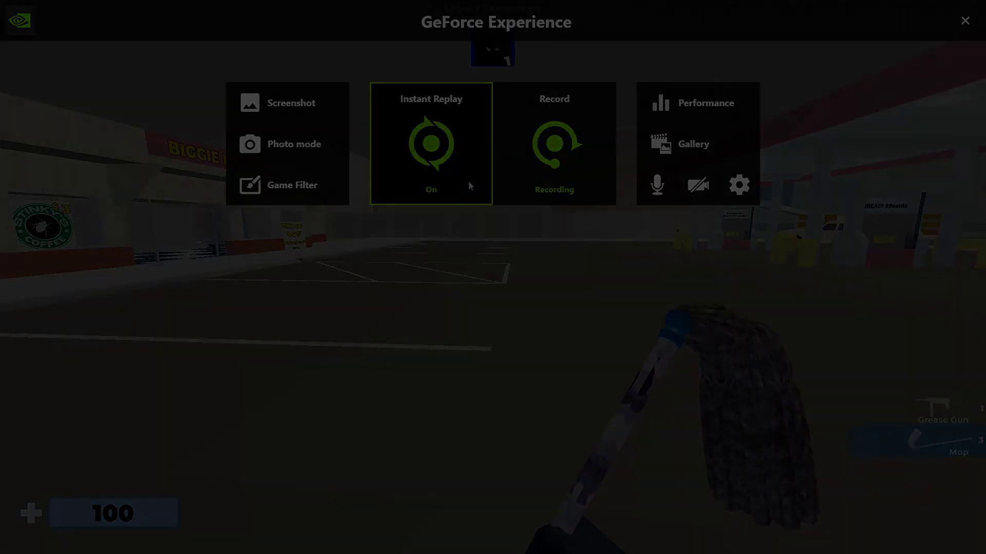